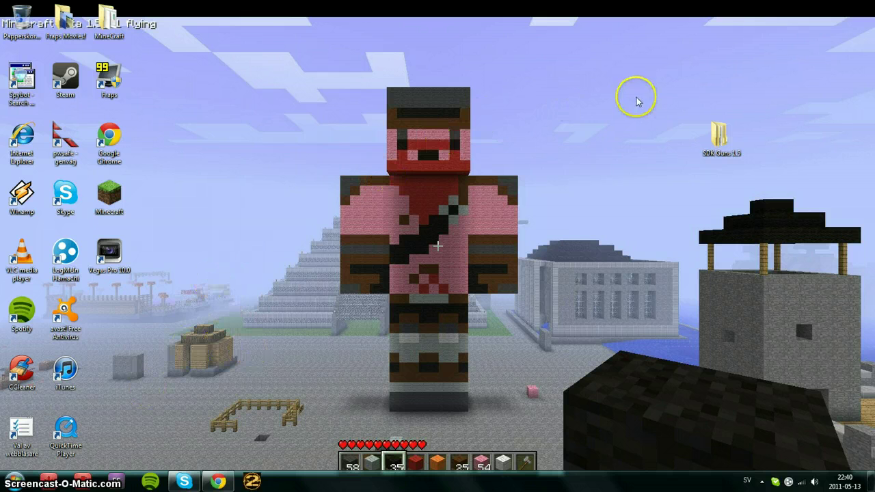
# Briefly open SDK Guns 1.5, minimize it, and move its desktop icon to the top right.
pyautogui.moveTo(723, 133); pyautogui.dragTo(537, 76)
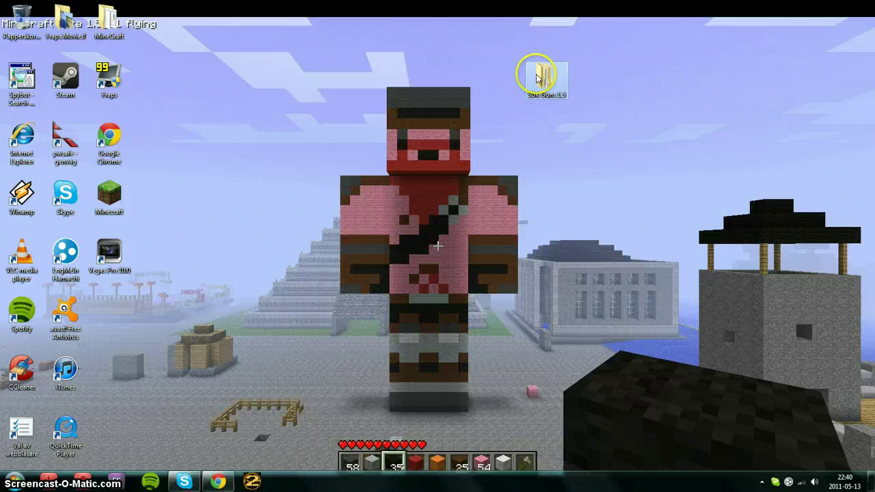
pyautogui.doubleClick(545, 78)
pyautogui.moveTo(675, 117)
pyautogui.mouseDown()
pyautogui.moveTo(650, 53)
pyautogui.moveTo(653, 66)
pyautogui.mouseUp()
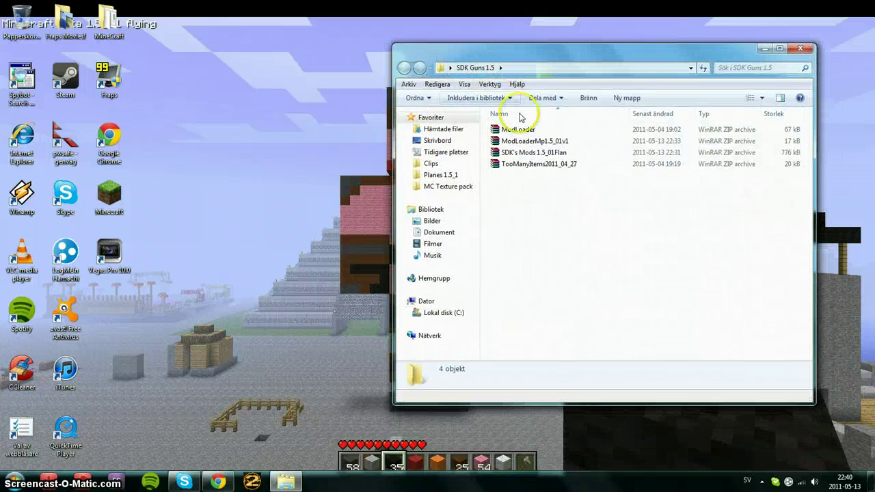
pyautogui.click(766, 49)
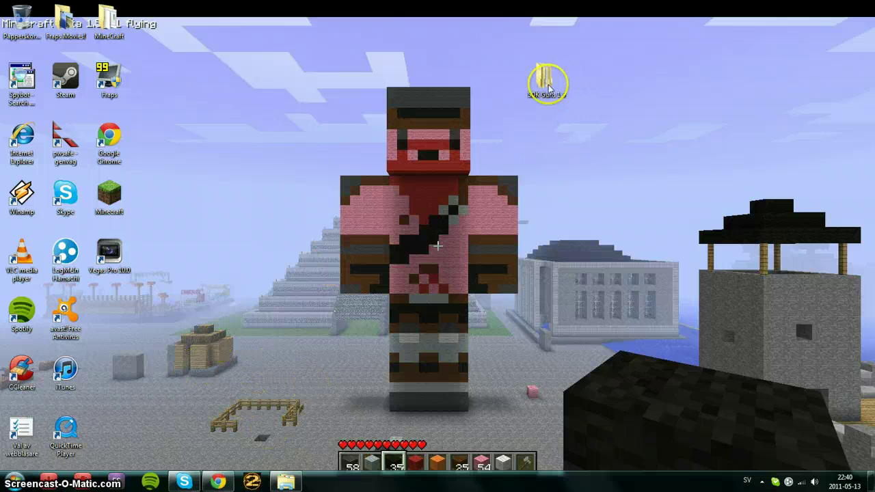
pyautogui.moveTo(543, 77); pyautogui.dragTo(770, 79)
# Reopen SDK Guns 1.5, inspect the SDK's Mods and TooManyItems archives, then minimize it.
pyautogui.doubleClick(769, 75)
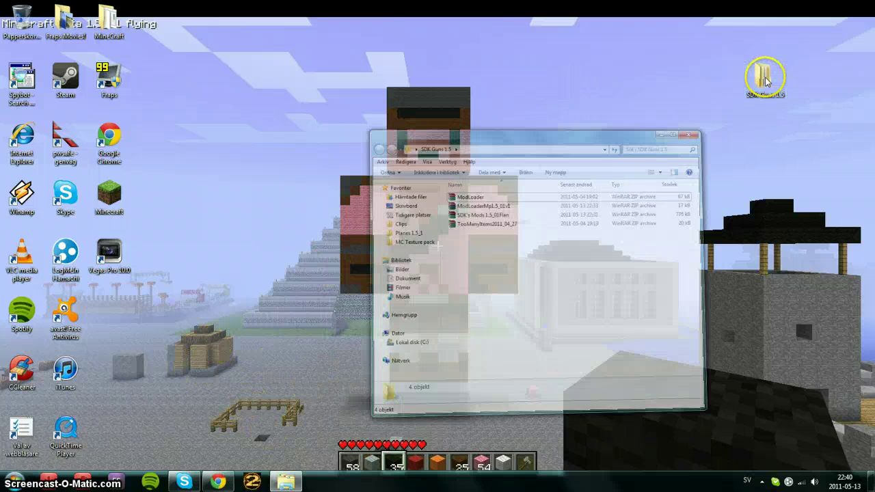
pyautogui.moveTo(555, 51); pyautogui.dragTo(625, 80)
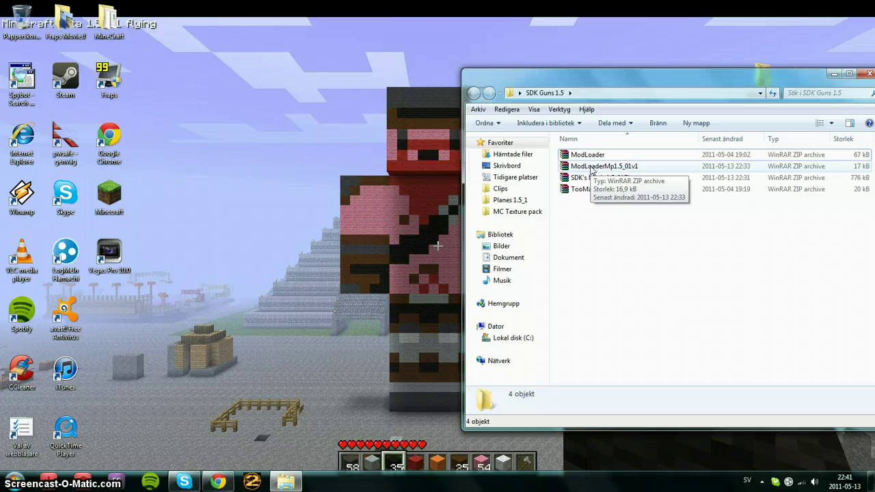
pyautogui.click(630, 179)
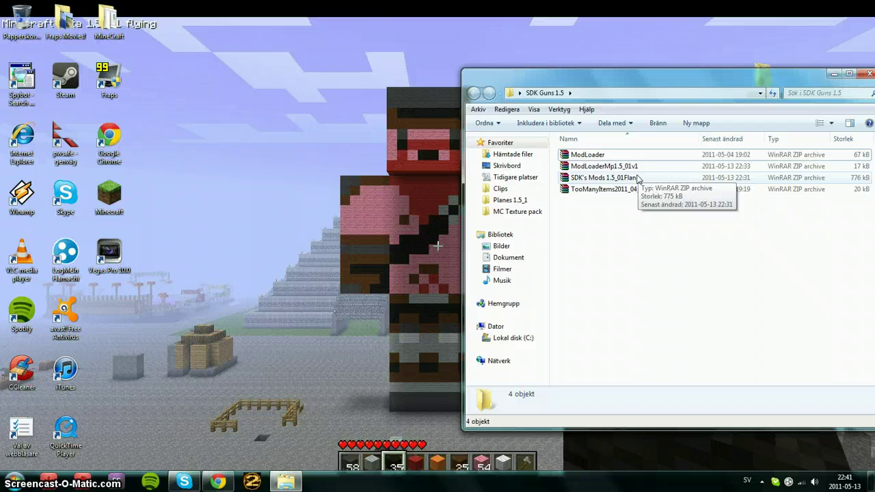
pyautogui.click(622, 174)
pyautogui.click(627, 195)
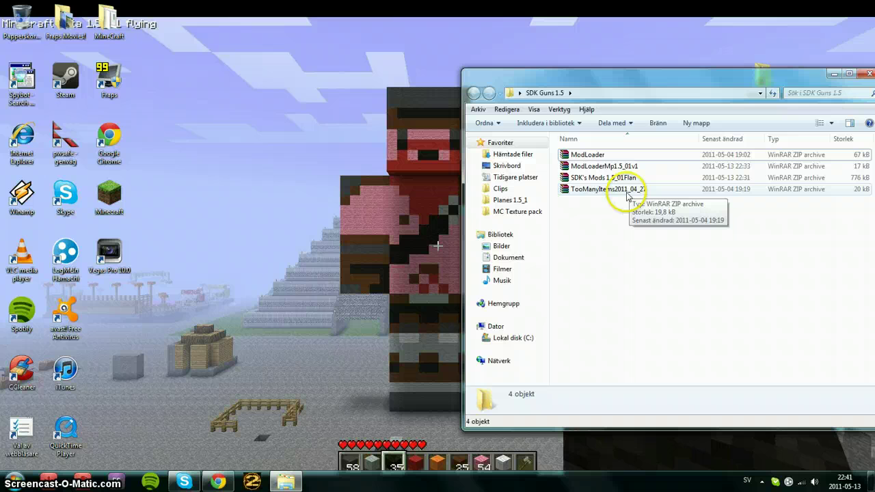
pyautogui.moveTo(732, 75); pyautogui.dragTo(611, 73)
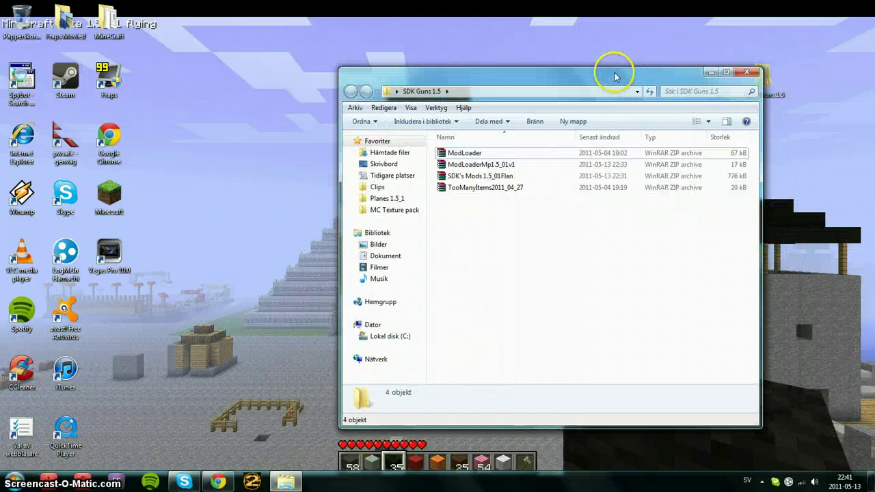
pyautogui.click(717, 73)
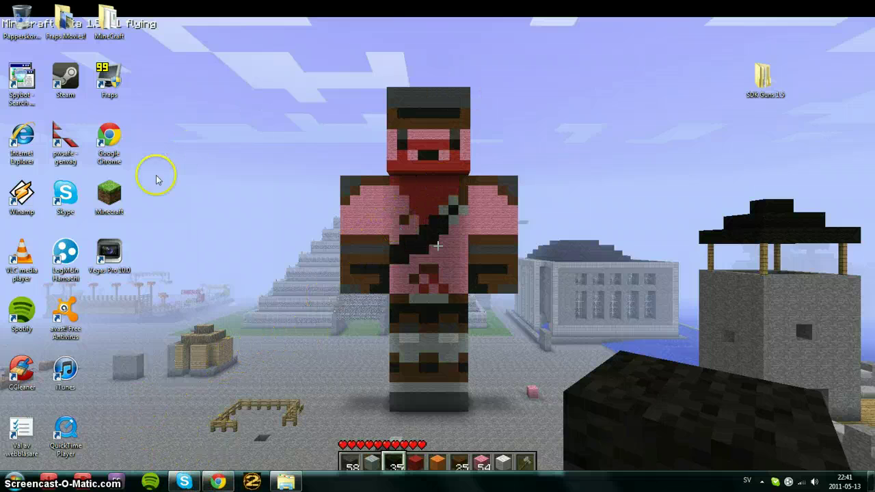
# Browse MineCraft's .minecraft folder, return to MineCraft, close the window, and open the Start menu.
pyautogui.doubleClick(117, 27)
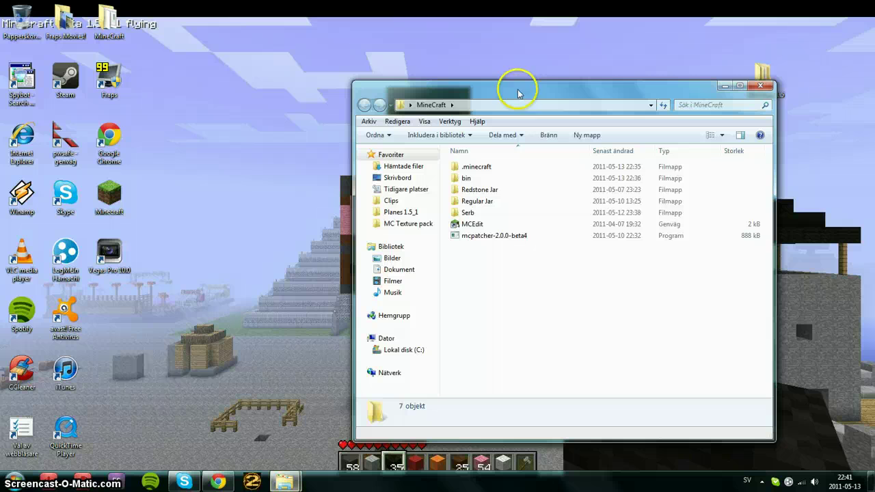
pyautogui.doubleClick(476, 166)
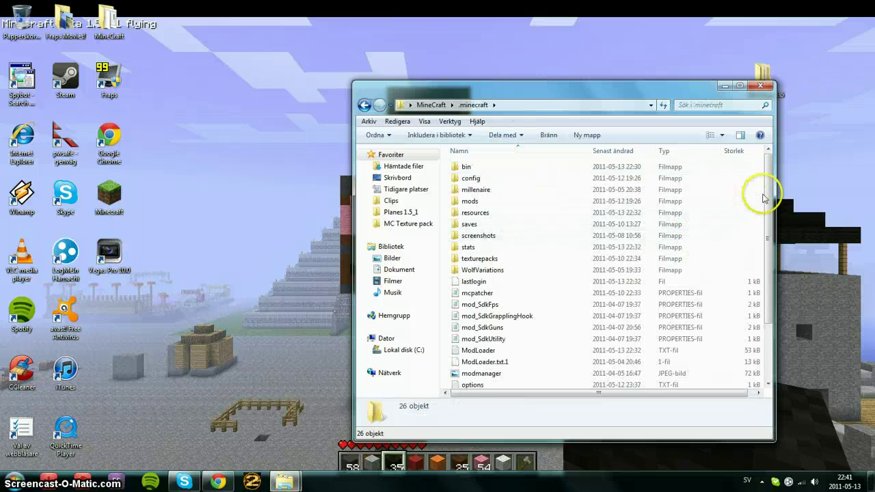
pyautogui.moveTo(767, 190)
pyautogui.mouseDown()
pyautogui.moveTo(767, 260)
pyautogui.moveTo(767, 160)
pyautogui.mouseUp()
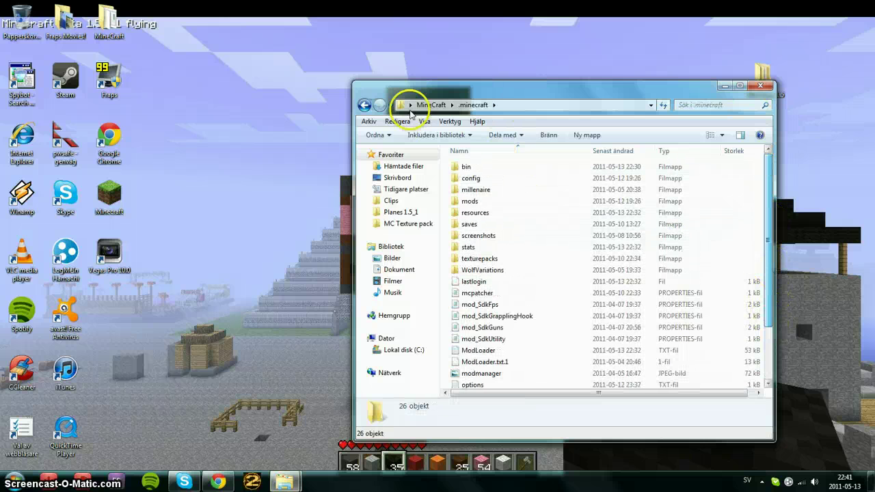
pyautogui.click(364, 104)
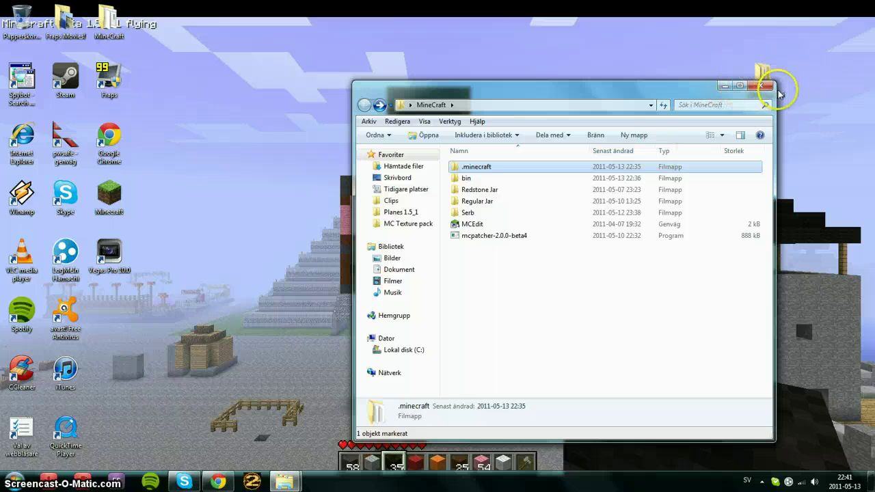
pyautogui.click(763, 87)
pyautogui.click(14, 482)
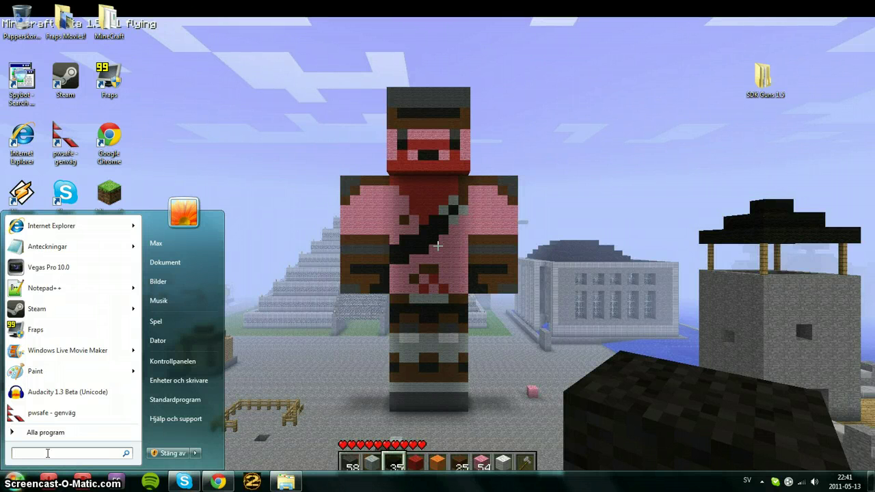
# Clear the Start menu search and open Dator with the local C: drive selected.
pyautogui.write('%')
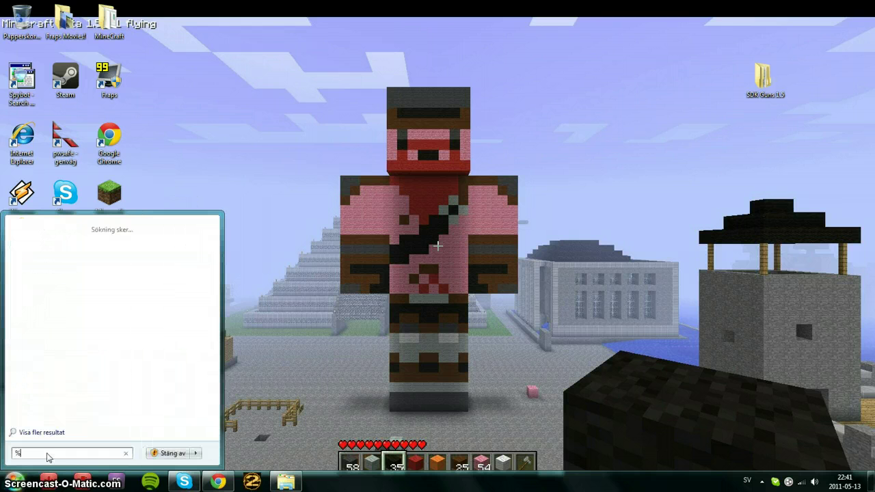
pyautogui.write('ppdata%')
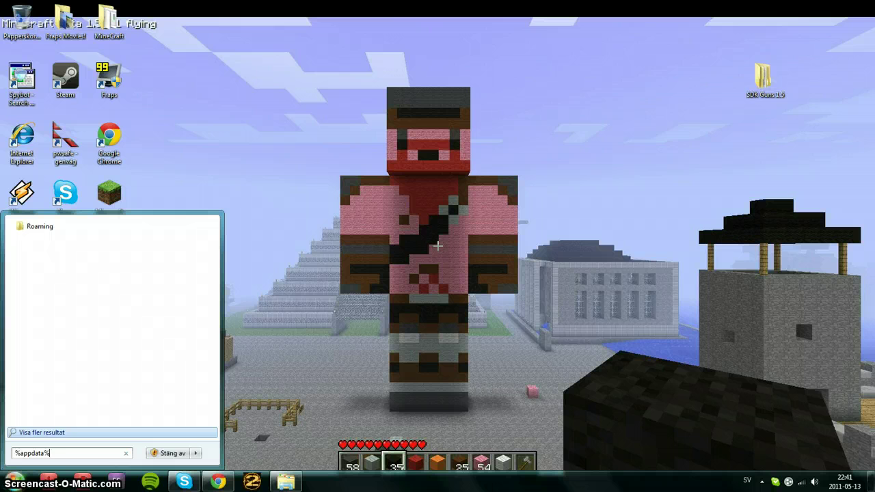
pyautogui.click(61, 453)
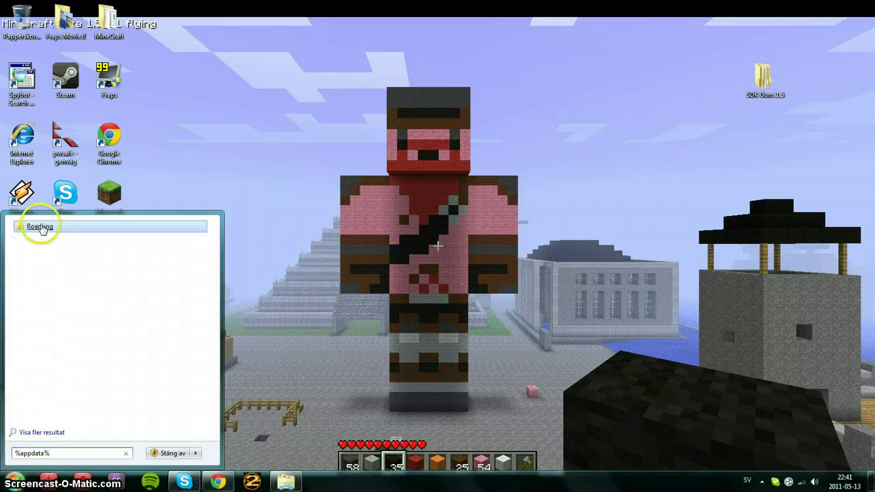
pyautogui.press('BackSpace')
pyautogui.press('BackSpace')
pyautogui.press('BackSpace')
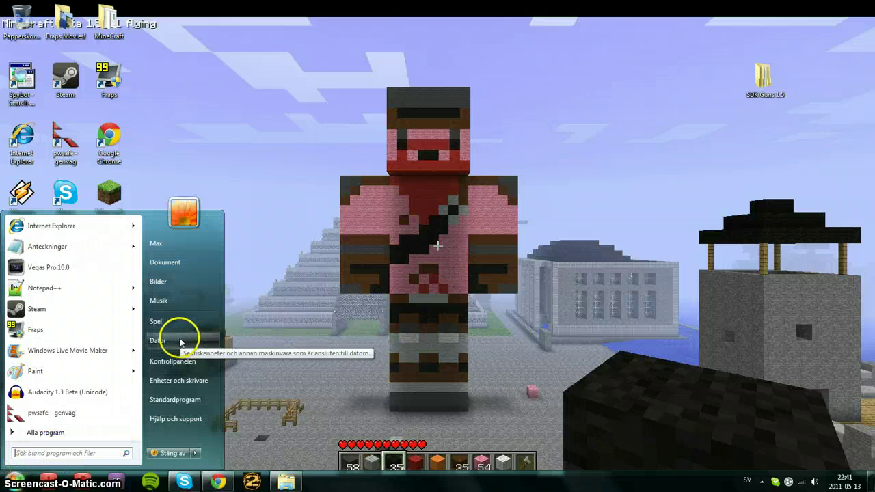
pyautogui.click(174, 339)
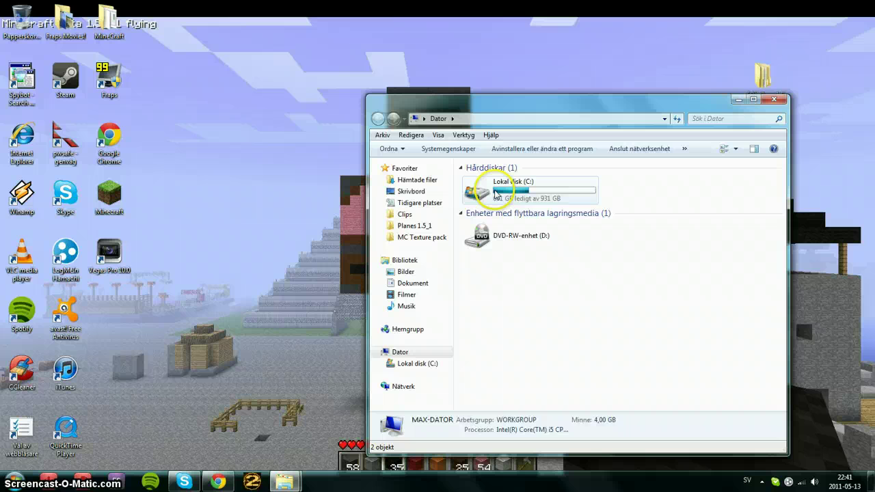
pyautogui.click(480, 188)
# Search the computer for %appdata%, open AppData from the results, then close the search window.
pyautogui.click(712, 119)
pyautogui.write('%appdata%')
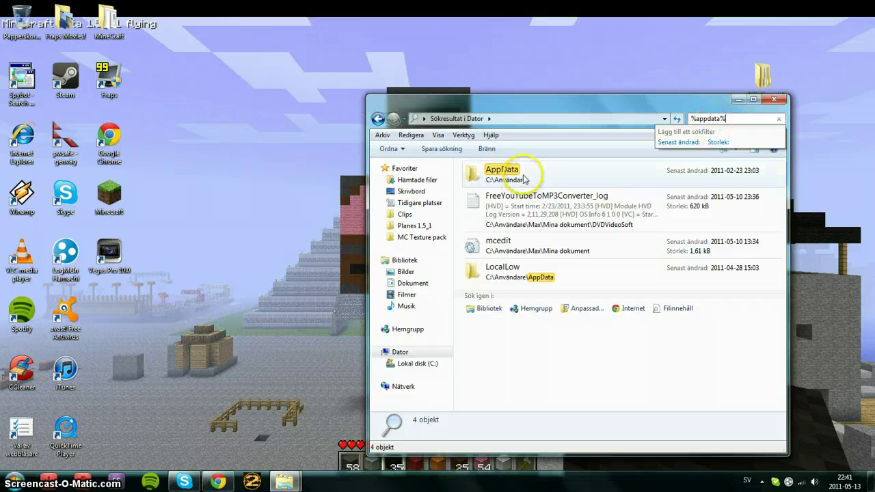
pyautogui.doubleClick(526, 180)
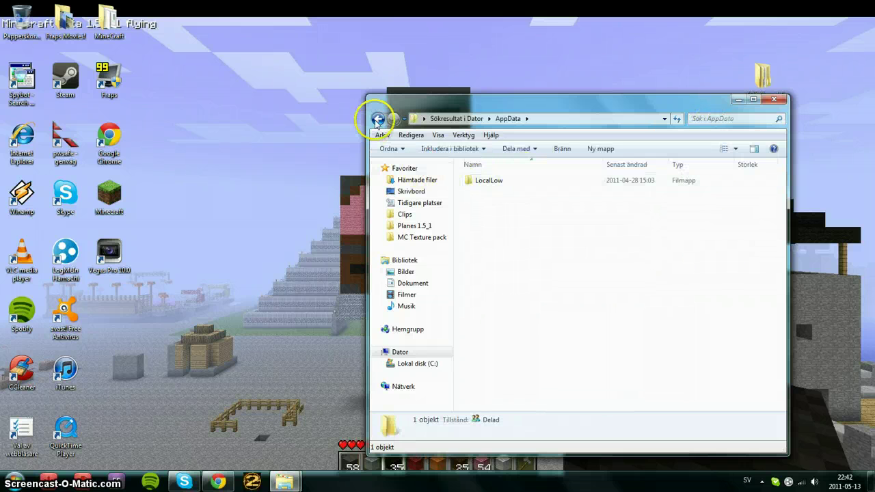
pyautogui.click(377, 118)
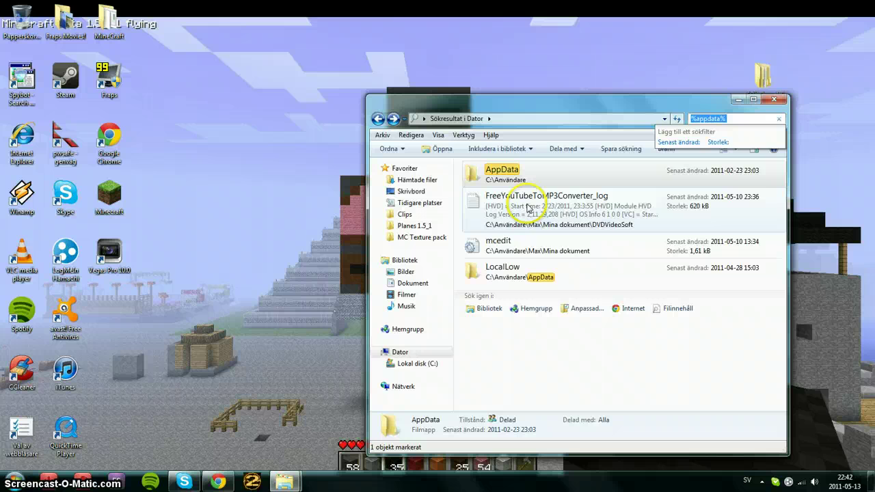
pyautogui.click(398, 352)
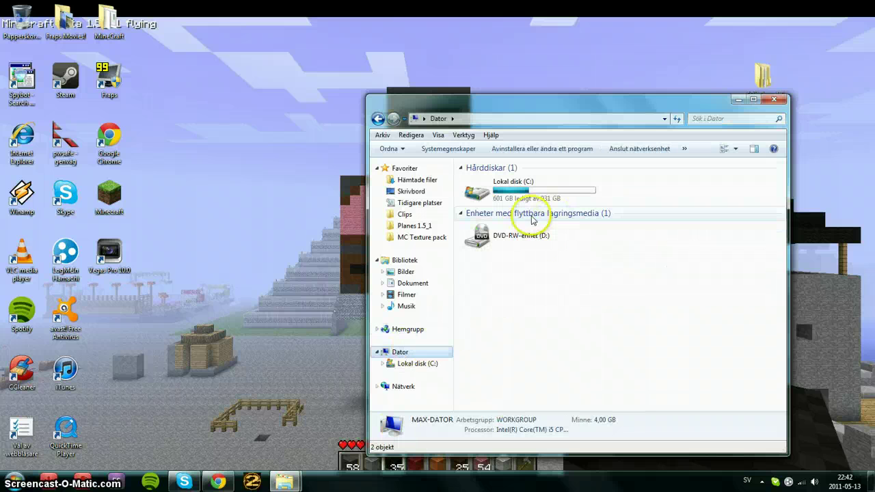
pyautogui.click(729, 117)
pyautogui.write('%appdata%')
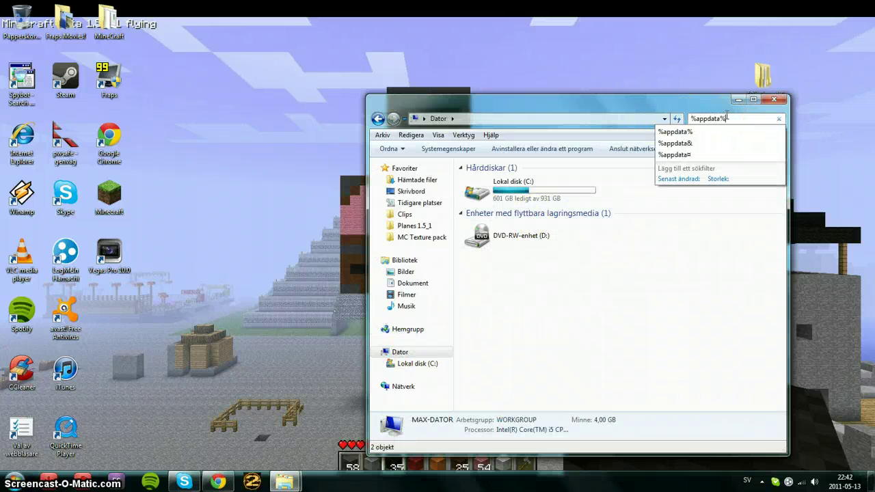
pyautogui.press('Return')
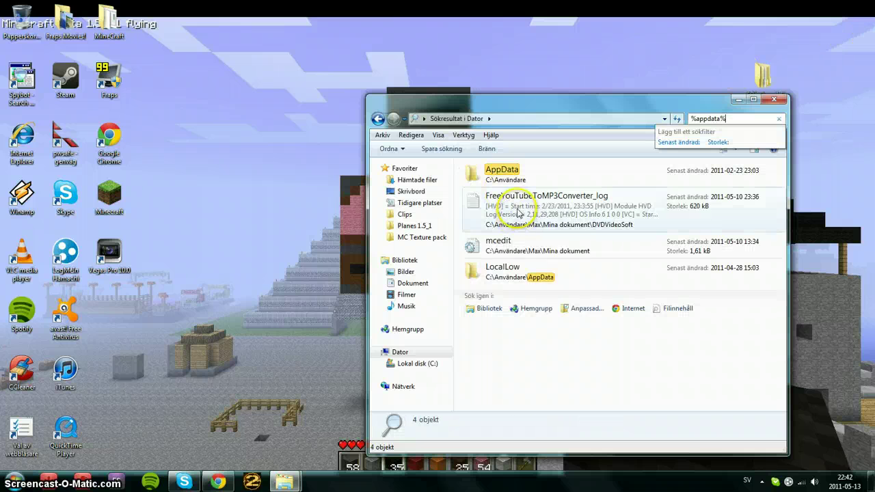
pyautogui.click(774, 99)
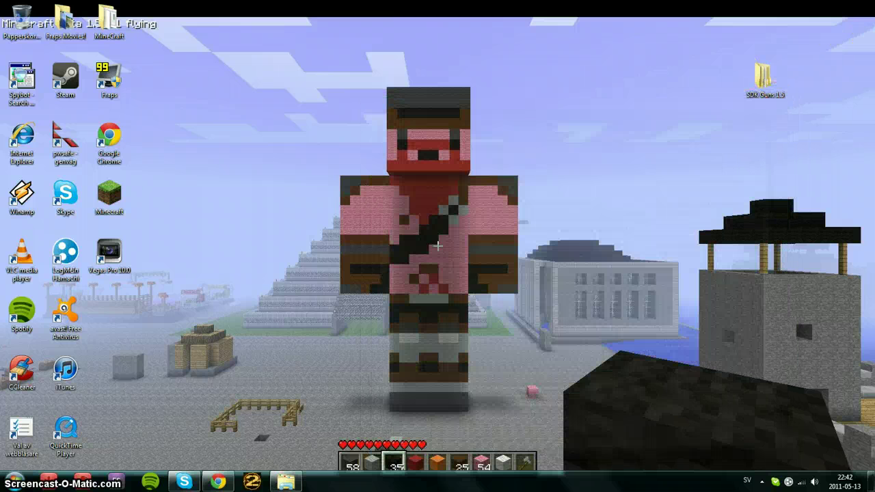
# Enter %appdata% in the Start menu search to open Roaming, which lists .minecraft among 26 items.
pyautogui.click(15, 482)
pyautogui.write('Kör')
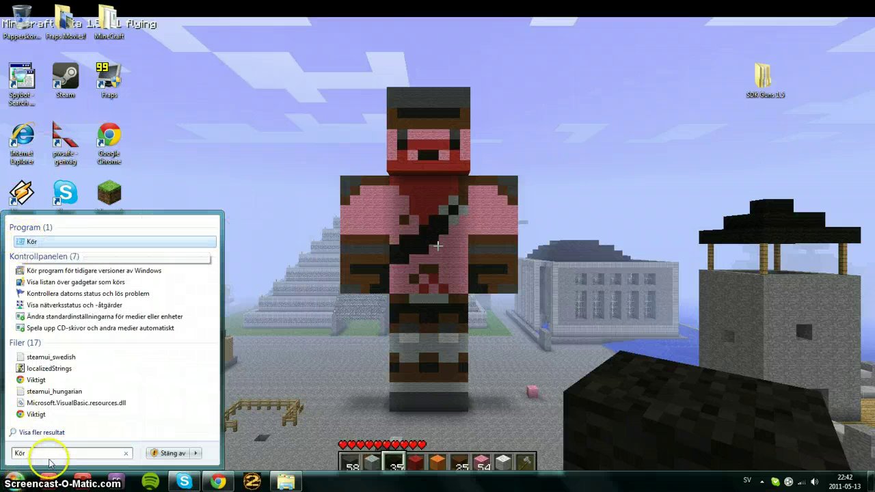
pyautogui.press('Escape')
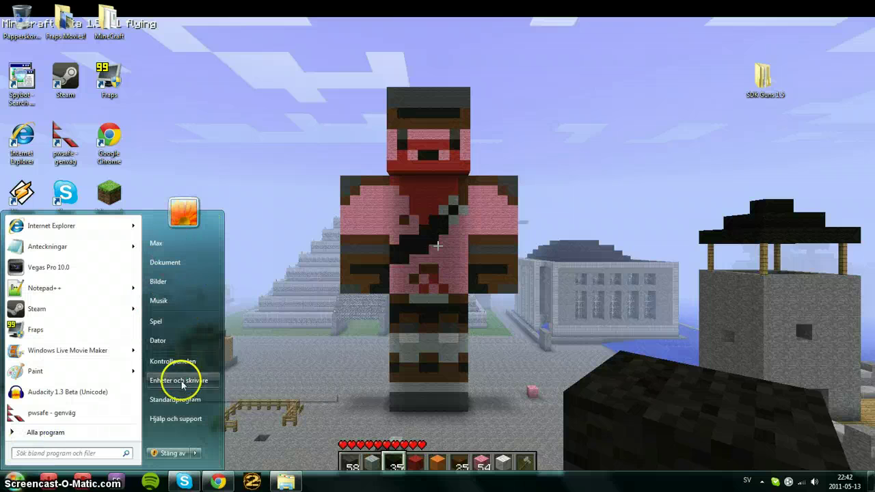
pyautogui.click(92, 454)
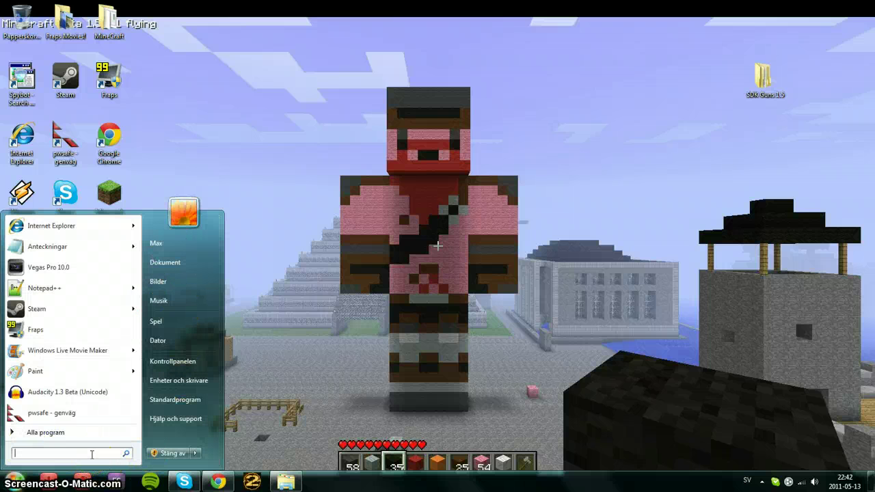
pyautogui.write('Kör')
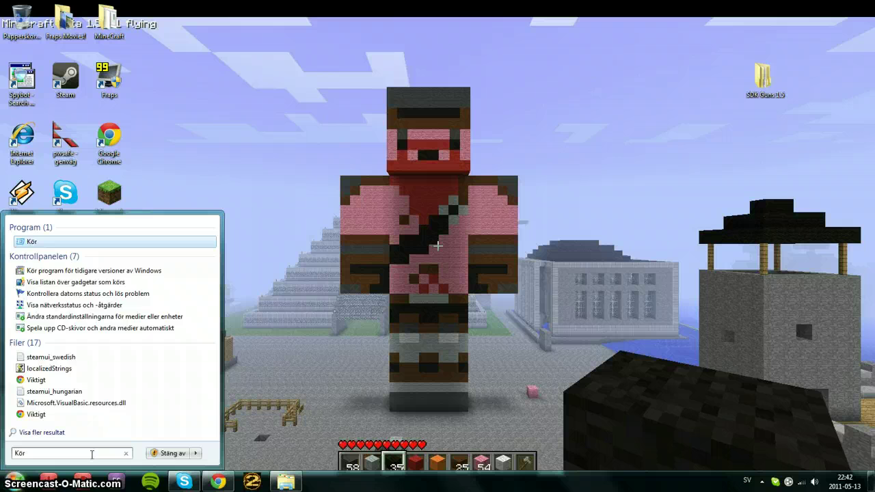
pyautogui.press('BackSpace')
pyautogui.press('BackSpace')
pyautogui.press('BackSpace')
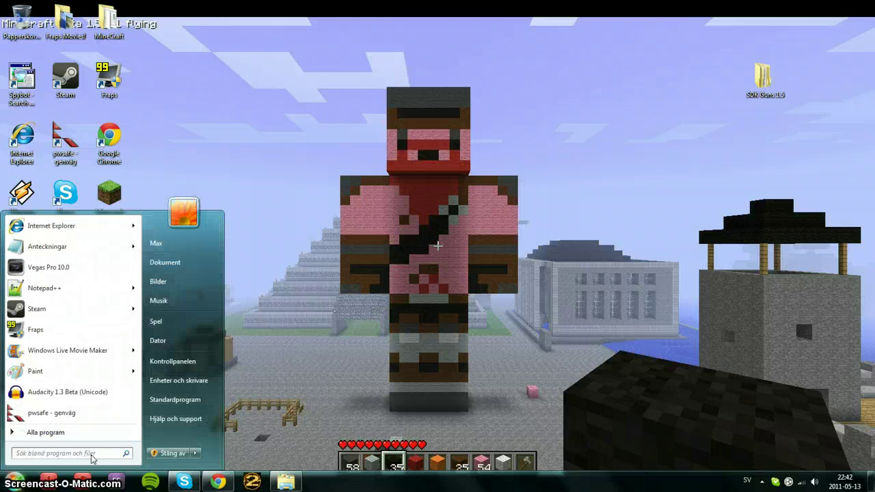
pyautogui.write('%appdata%')
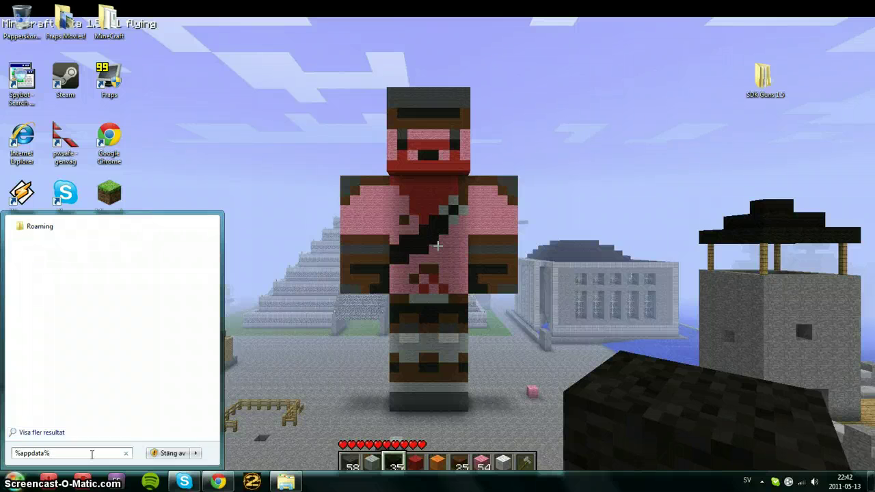
pyautogui.press('Return')
# Navigate from Roaming into the .minecraft\bin folder, resizing and repositioning the window.
pyautogui.moveTo(586, 20); pyautogui.dragTo(332, 69)
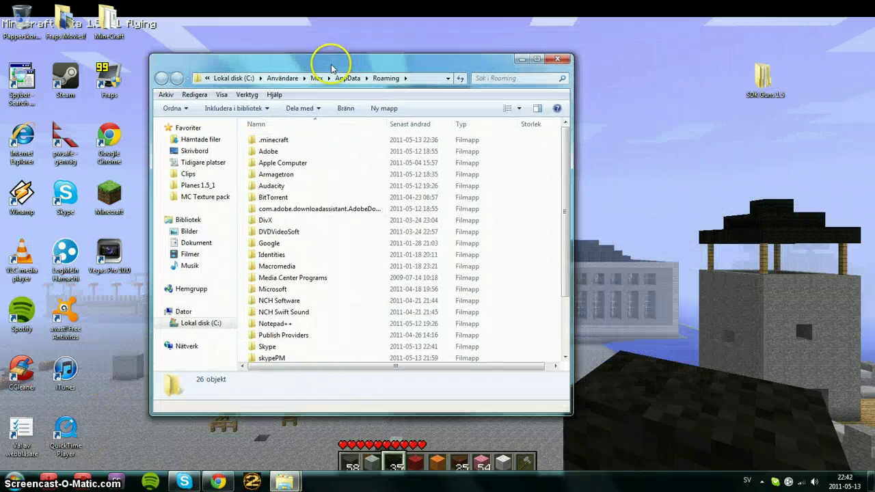
pyautogui.doubleClick(272, 140)
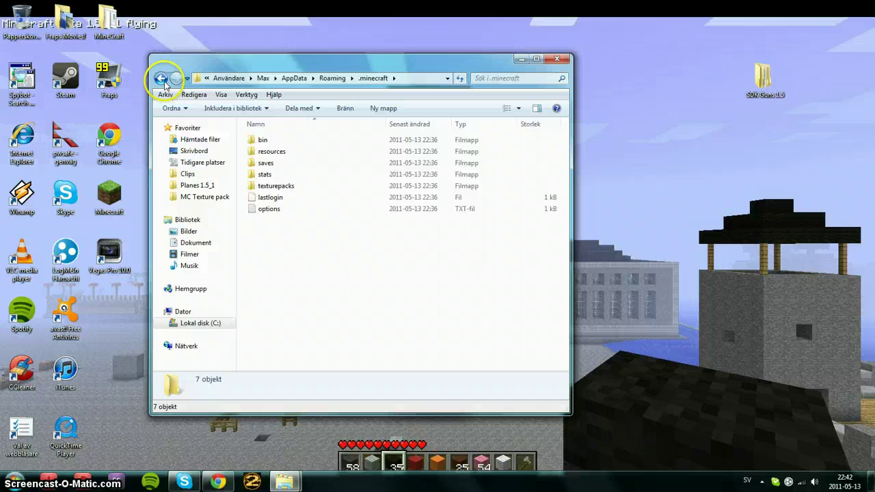
pyautogui.click(162, 79)
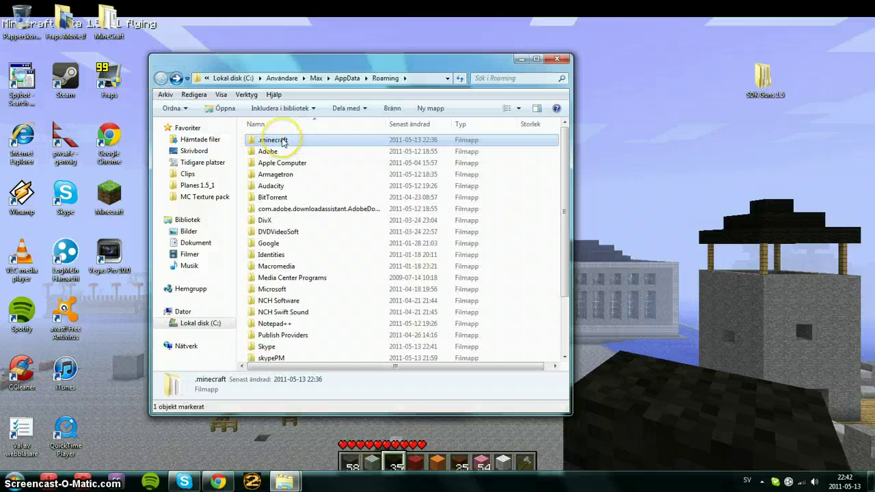
pyautogui.doubleClick(283, 140)
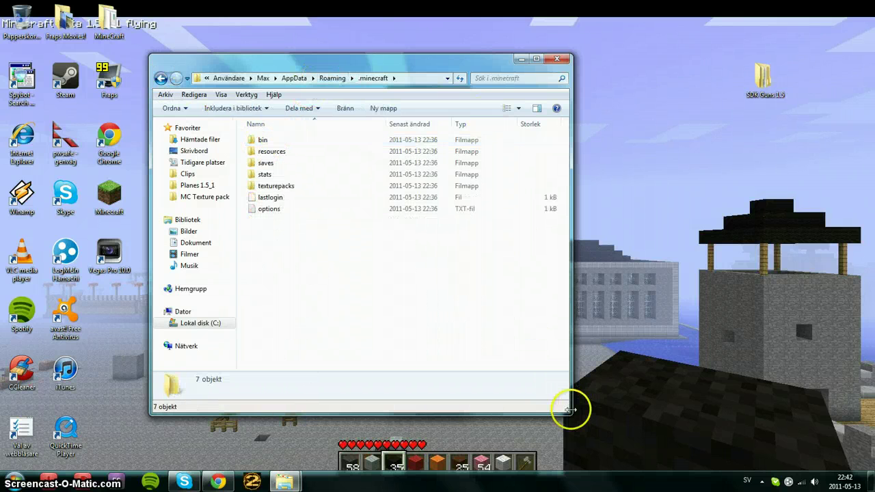
pyautogui.moveTo(566, 390); pyautogui.dragTo(564, 263)
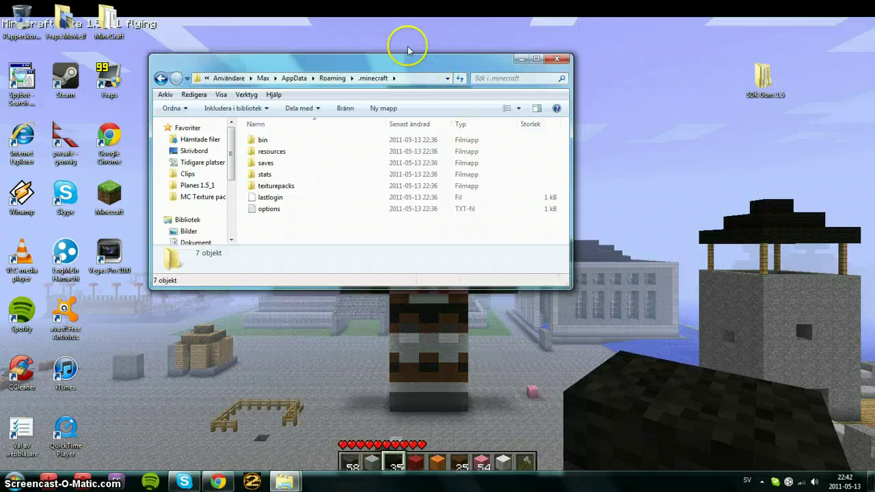
pyautogui.moveTo(407, 60); pyautogui.dragTo(276, 14)
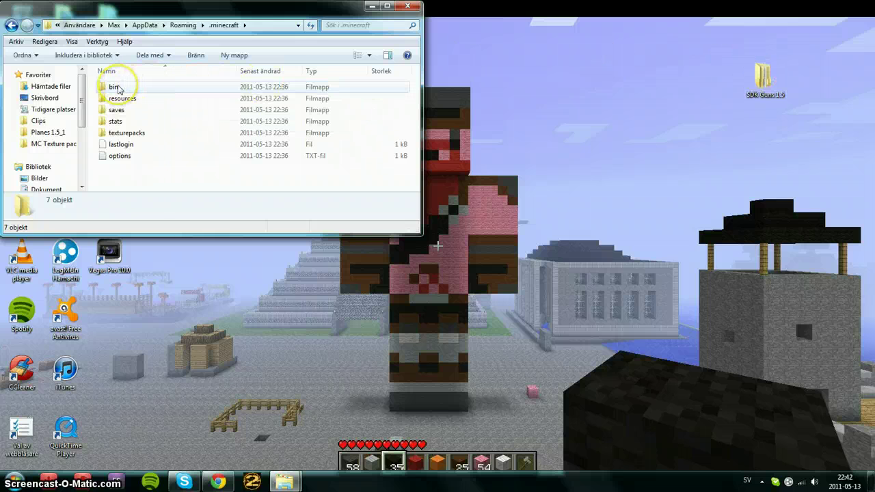
pyautogui.doubleClick(117, 89)
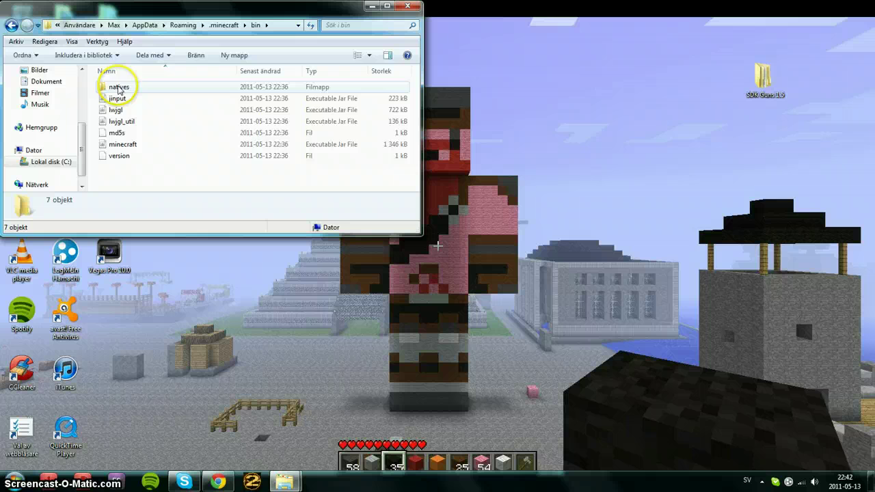
# Open minecraft.jar with WinRAR archiver and dismiss the licence reminder.
pyautogui.click(134, 147)
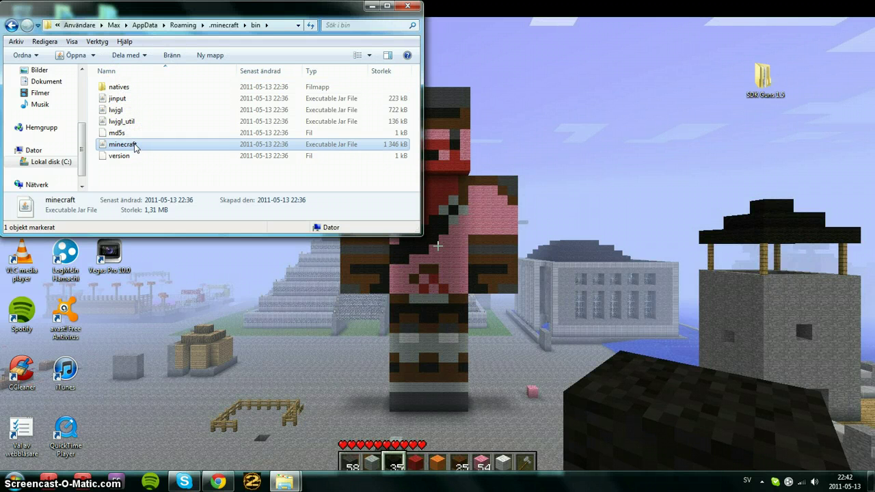
pyautogui.rightClick(135, 147)
pyautogui.moveTo(212, 229)
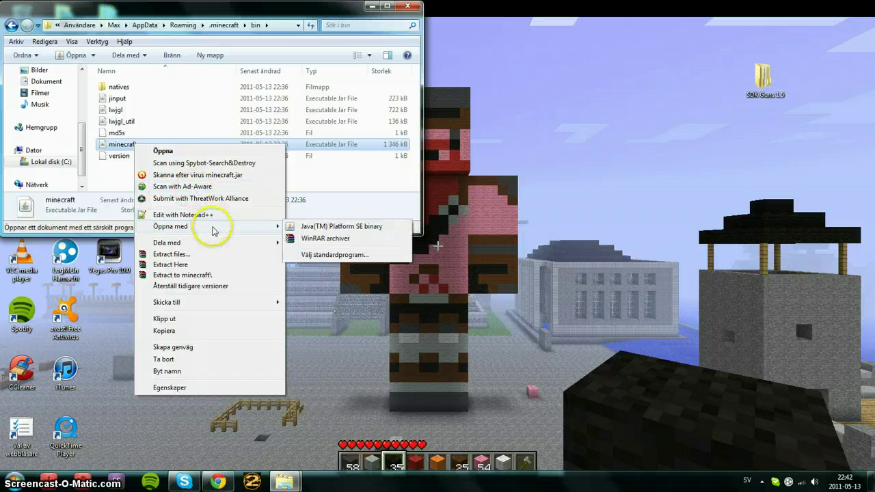
pyautogui.click(342, 238)
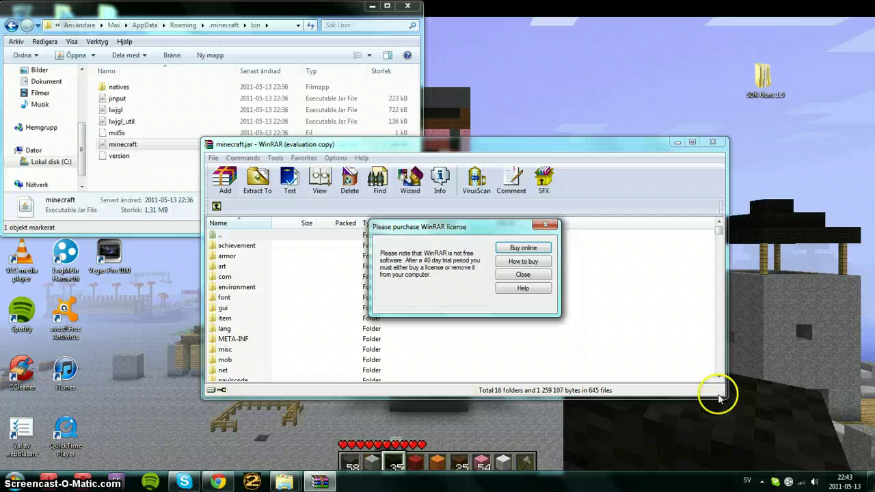
pyautogui.press('Escape')
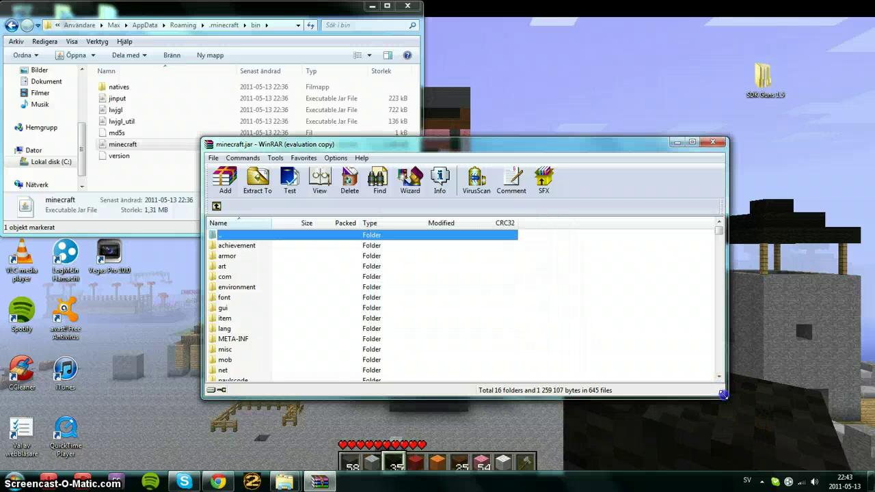
# Delete the META-INF folder from minecraft.jar, leaving 15 folders and 645 files.
pyautogui.moveTo(723, 394)
pyautogui.mouseDown()
pyautogui.moveTo(465, 433)
pyautogui.moveTo(469, 425)
pyautogui.moveTo(533, 431)
pyautogui.mouseUp()
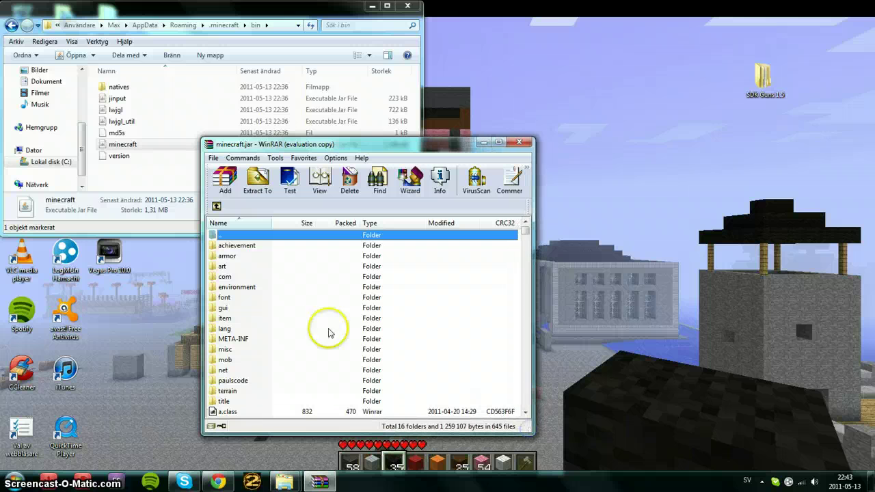
pyautogui.click(240, 341)
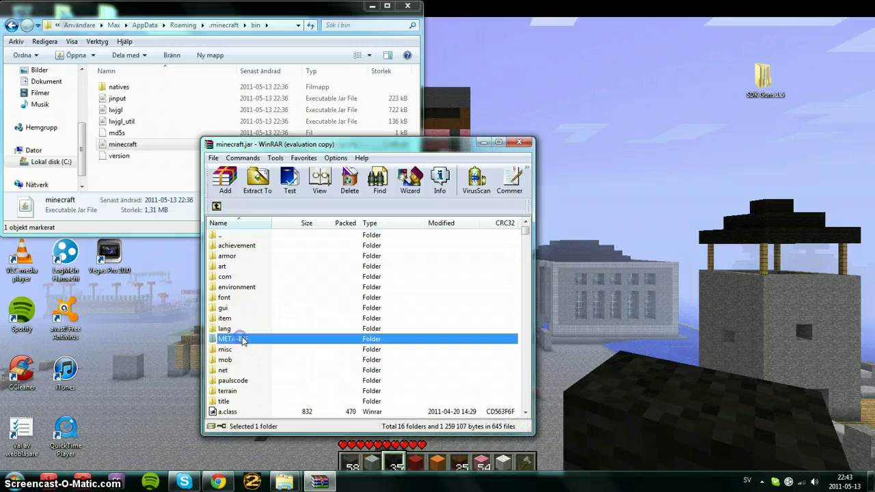
pyautogui.press('Delete')
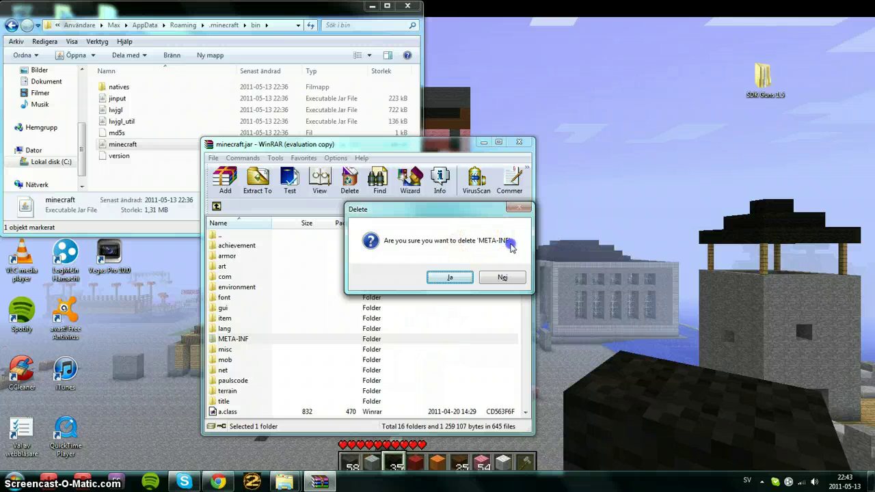
pyautogui.click(450, 281)
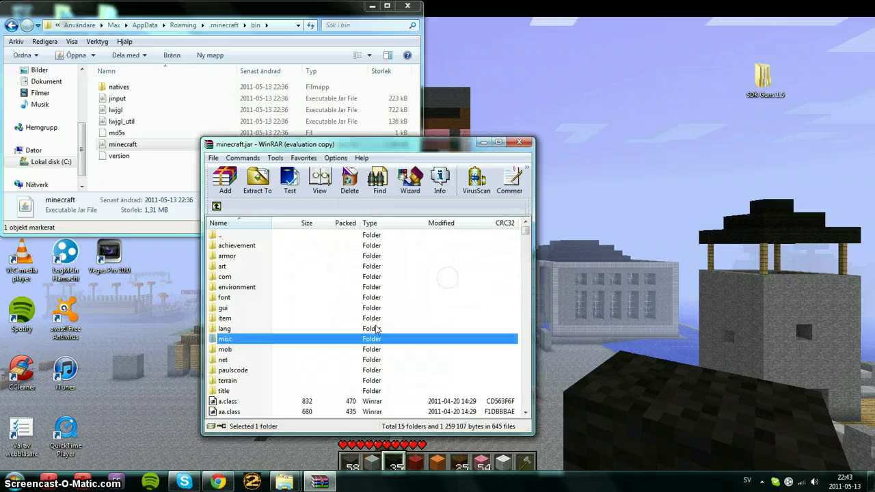
pyautogui.moveTo(390, 138)
pyautogui.mouseDown()
pyautogui.moveTo(402, 137)
pyautogui.moveTo(401, 115)
pyautogui.mouseUp()
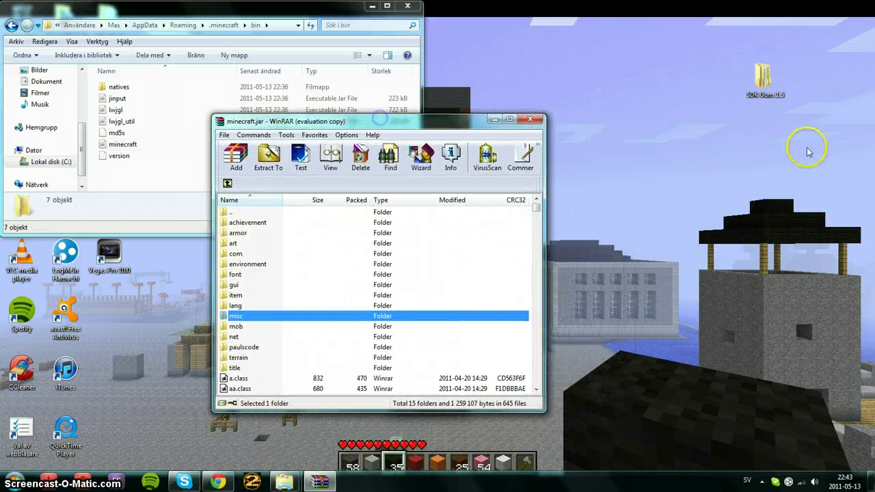
pyautogui.moveTo(752, 74); pyautogui.dragTo(484, 159)
pyautogui.moveTo(433, 121); pyautogui.dragTo(250, 108)
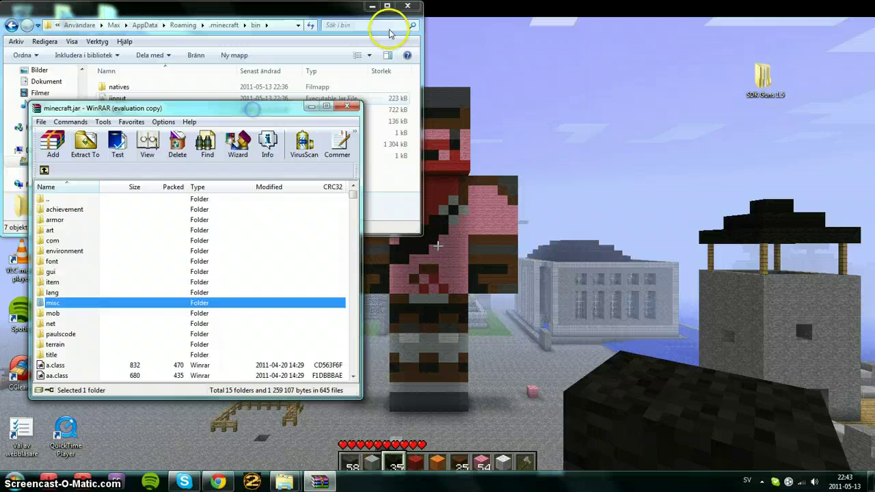
pyautogui.click(373, 7)
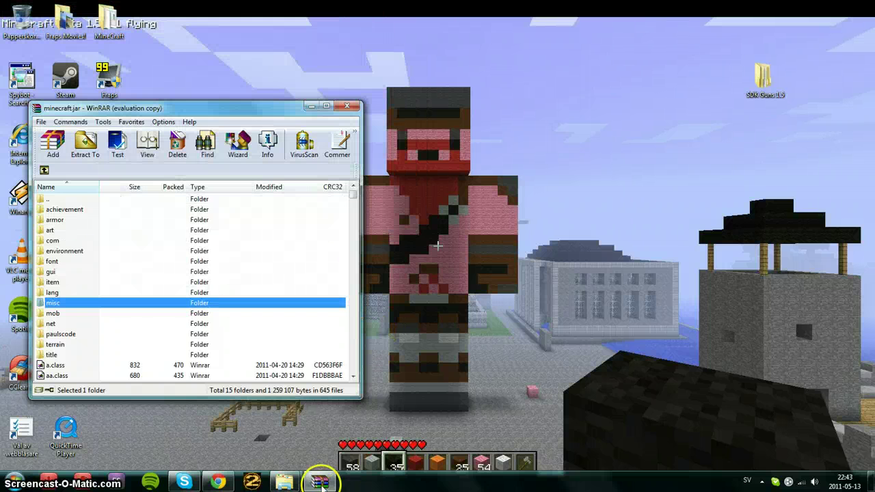
pyautogui.moveTo(205, 108); pyautogui.dragTo(184, 23)
# Open ModLoader.zip from the SDK Guns 1.5 folder in WinRAR and dismiss the licence reminder.
pyautogui.doubleClick(760, 76)
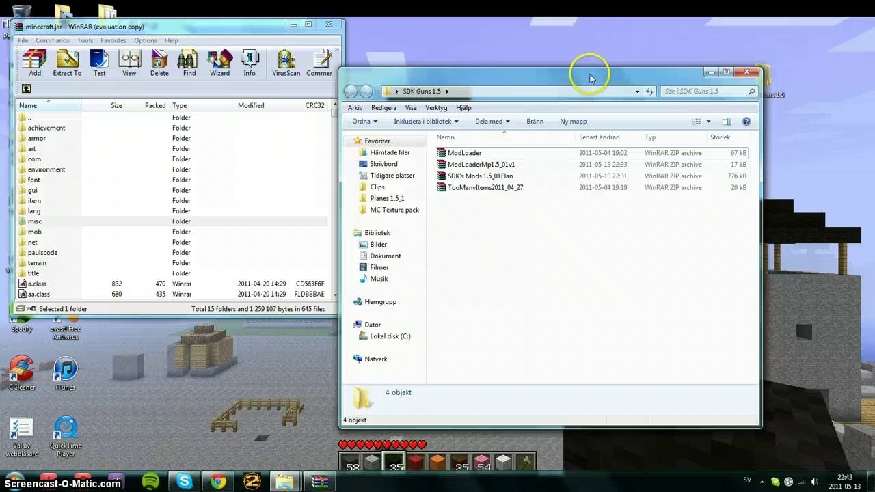
pyautogui.moveTo(592, 78); pyautogui.dragTo(672, 46)
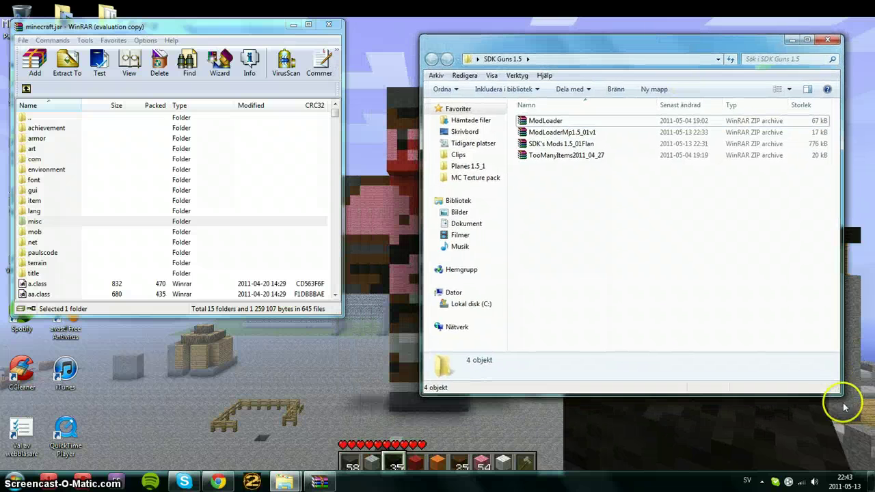
pyautogui.moveTo(840, 388)
pyautogui.mouseDown()
pyautogui.moveTo(836, 236)
pyautogui.moveTo(828, 219)
pyautogui.mouseUp()
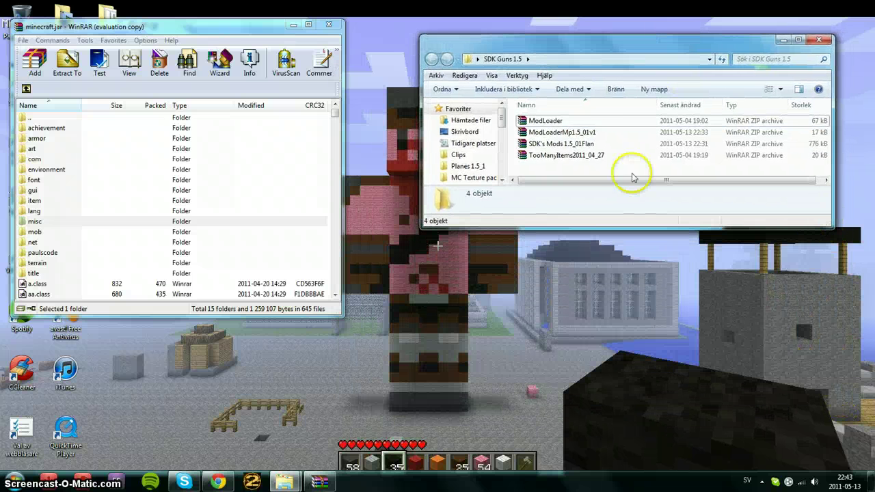
pyautogui.doubleClick(560, 121)
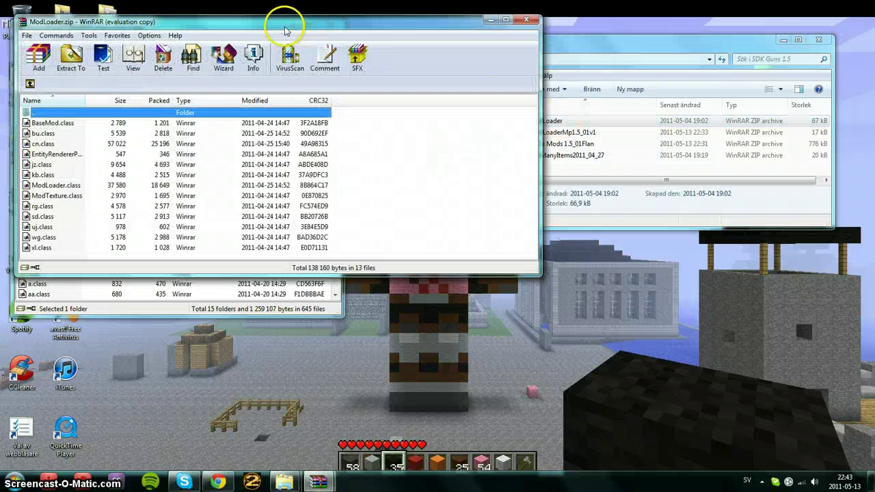
pyautogui.moveTo(286, 31)
pyautogui.mouseDown()
pyautogui.moveTo(581, 115)
pyautogui.moveTo(491, 94)
pyautogui.mouseUp()
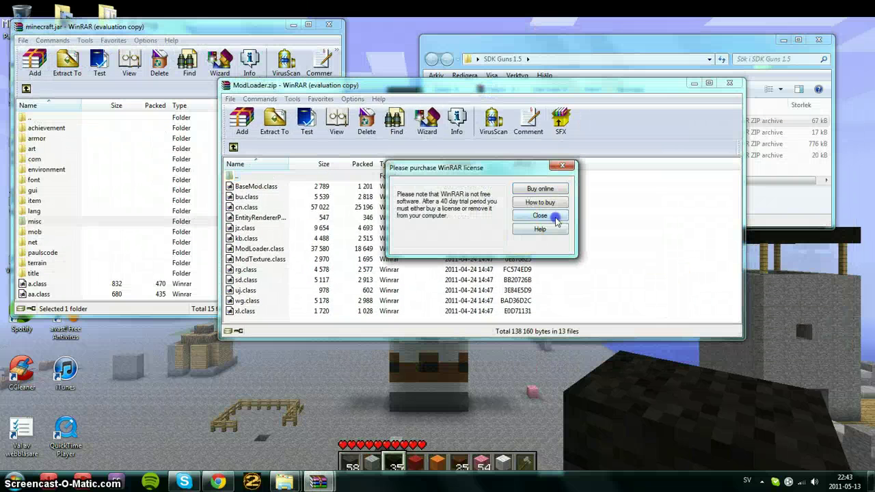
pyautogui.click(556, 216)
# Add all 13 ModLoader class files to minecraft.jar, now 649 files, and close ModLoader.zip.
pyautogui.moveTo(739, 335); pyautogui.dragTo(552, 336)
pyautogui.moveTo(391, 88)
pyautogui.mouseDown()
pyautogui.moveTo(605, 198)
pyautogui.moveTo(647, 191)
pyautogui.mouseUp()
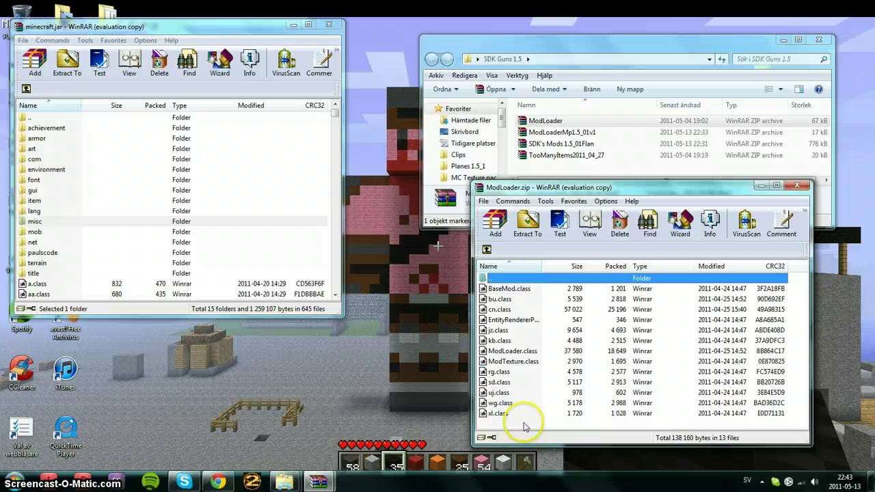
pyautogui.moveTo(524, 425)
pyautogui.mouseDown()
pyautogui.moveTo(516, 285)
pyautogui.moveTo(508, 290)
pyautogui.moveTo(159, 191)
pyautogui.mouseUp()
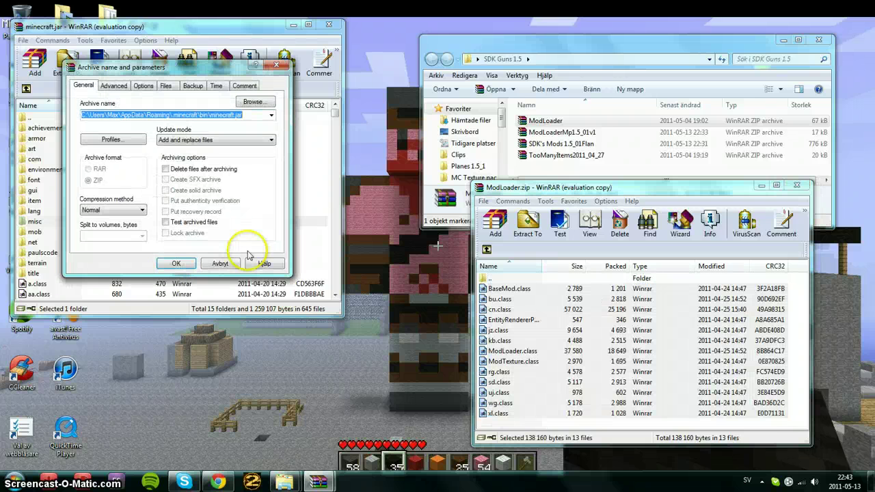
pyautogui.click(166, 265)
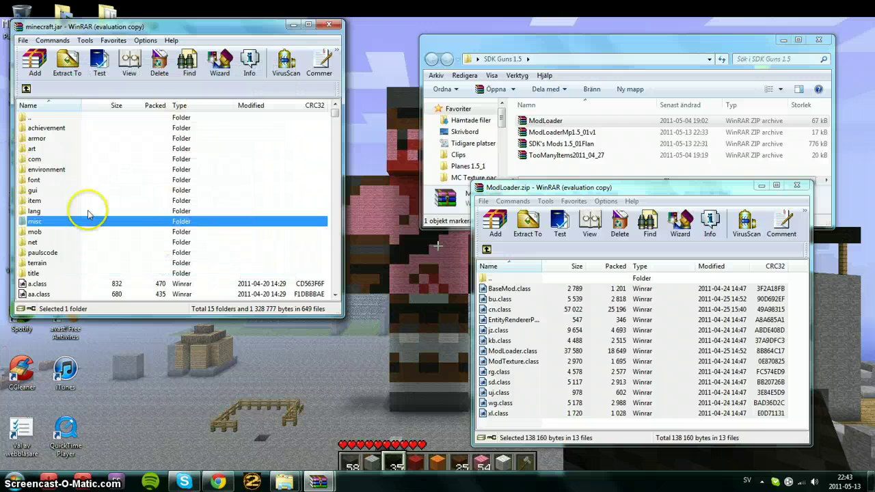
pyautogui.click(797, 186)
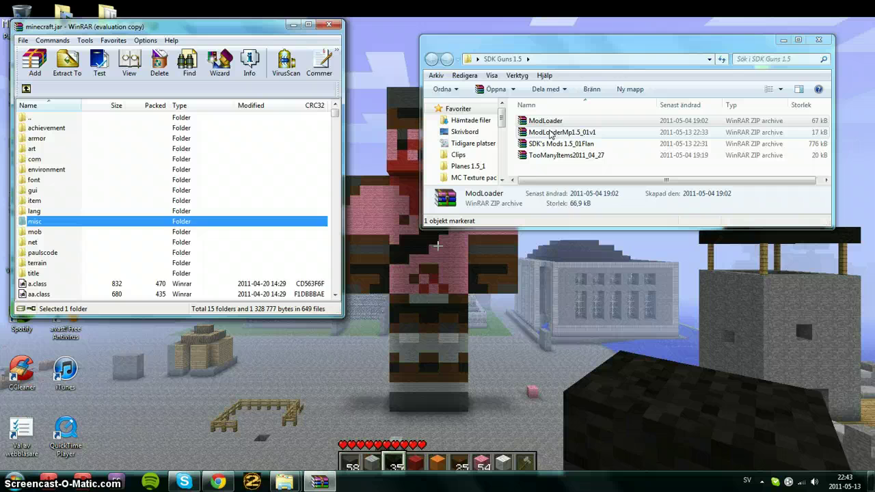
# Open ModLoaderMp1.5_01v1.zip in WinRAR, dismiss the reminder, and place it beside minecraft.jar.
pyautogui.doubleClick(551, 134)
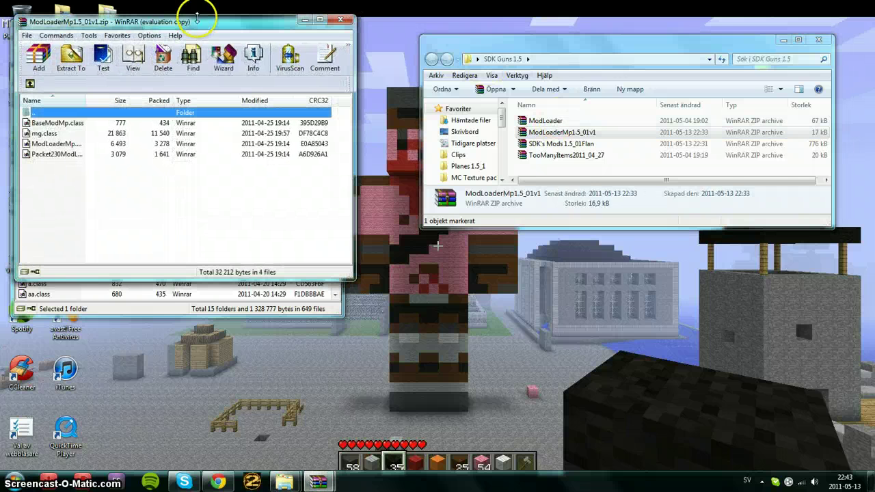
pyautogui.moveTo(197, 17)
pyautogui.mouseDown()
pyautogui.moveTo(415, 91)
pyautogui.moveTo(552, 101)
pyautogui.mouseUp()
pyautogui.click(665, 244)
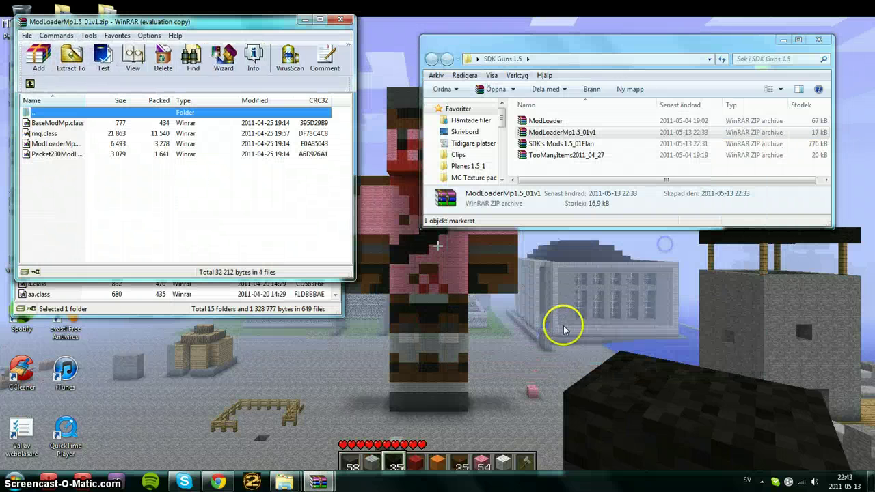
pyautogui.click(318, 482)
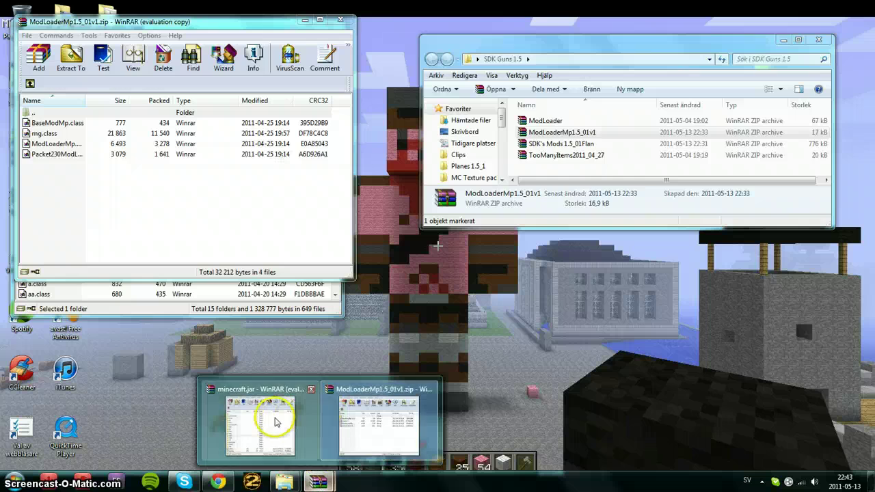
pyautogui.click(362, 427)
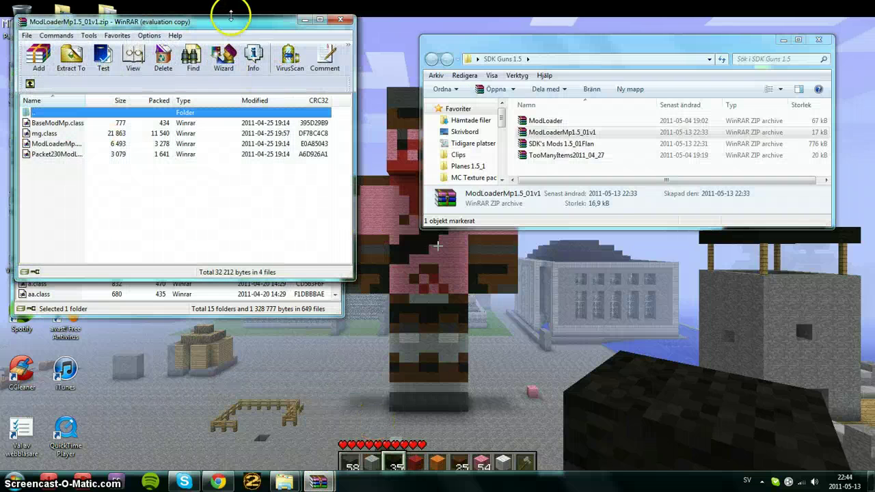
pyautogui.moveTo(231, 15)
pyautogui.mouseDown()
pyautogui.moveTo(540, 120)
pyautogui.moveTo(675, 108)
pyautogui.mouseUp()
# Add the four ModLoaderMp class files to minecraft.jar, now 652 files, and close that archive.
pyautogui.moveTo(578, 330); pyautogui.dragTo(538, 222)
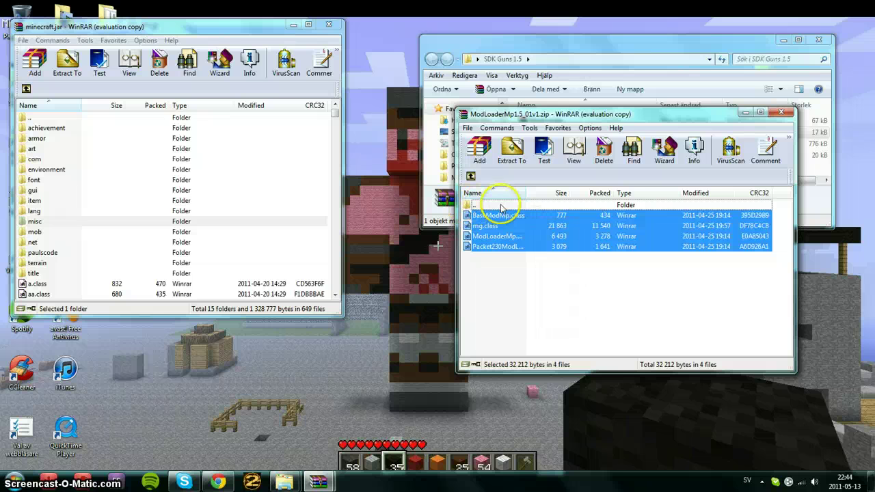
pyautogui.moveTo(545, 236); pyautogui.dragTo(282, 214)
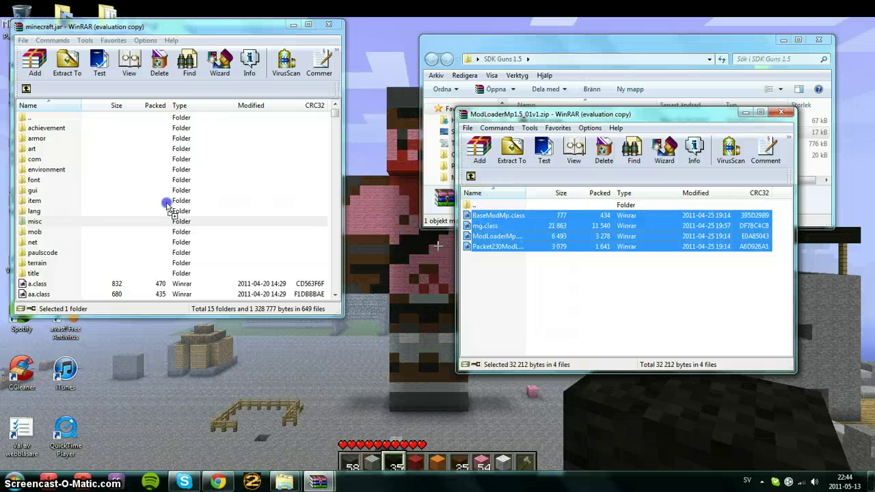
pyautogui.moveTo(167, 205); pyautogui.dragTo(169, 207)
pyautogui.click(176, 370)
pyautogui.click(713, 125)
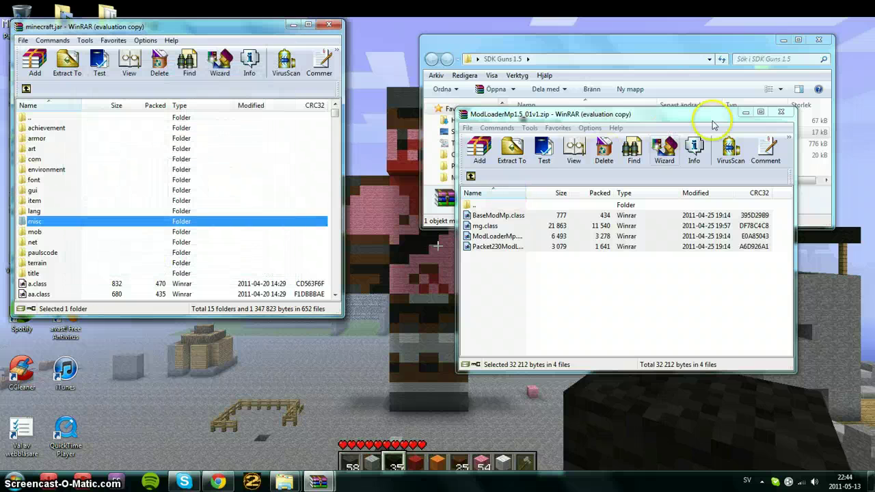
pyautogui.click(781, 112)
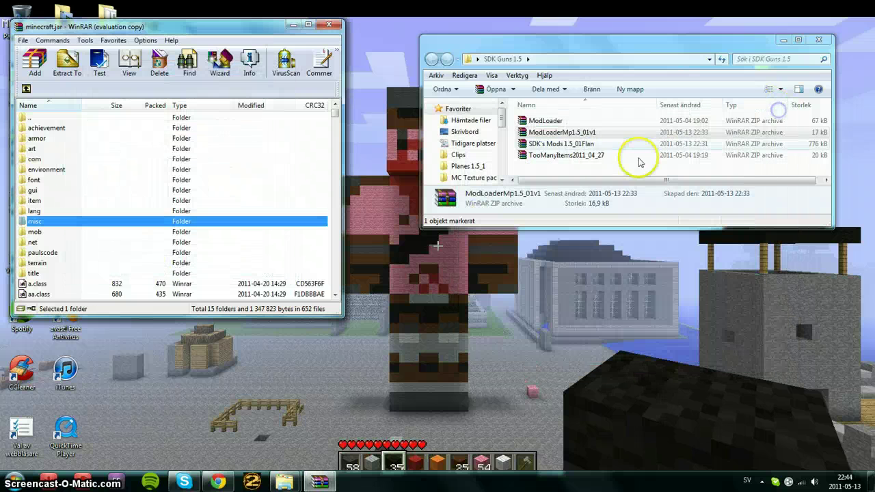
# Open SDK's Mods 1.5_01Flan.zip, dismiss the purchase reminder, and enter its minecraft folder.
pyautogui.doubleClick(562, 145)
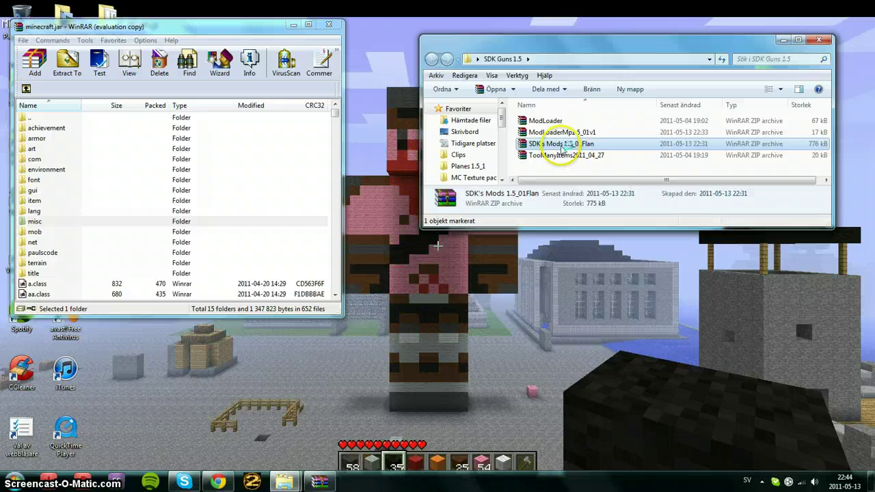
pyautogui.moveTo(557, 106); pyautogui.dragTo(490, 145)
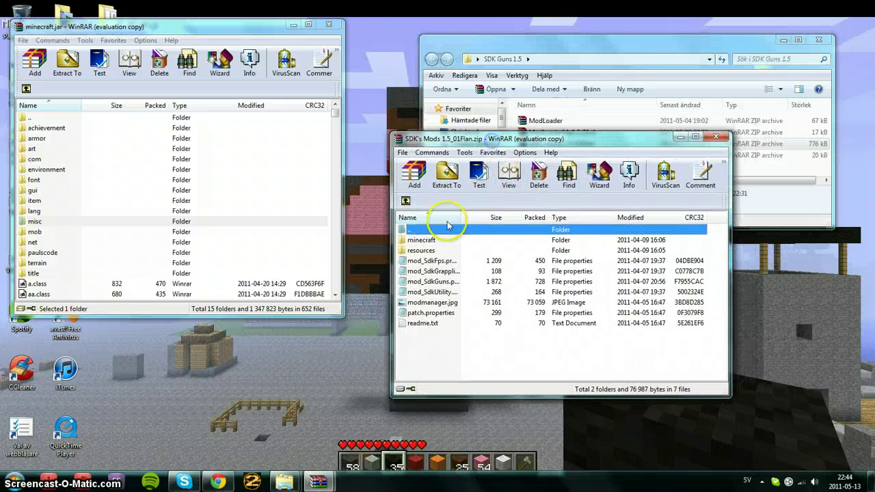
pyautogui.click(627, 281)
pyautogui.click(424, 241)
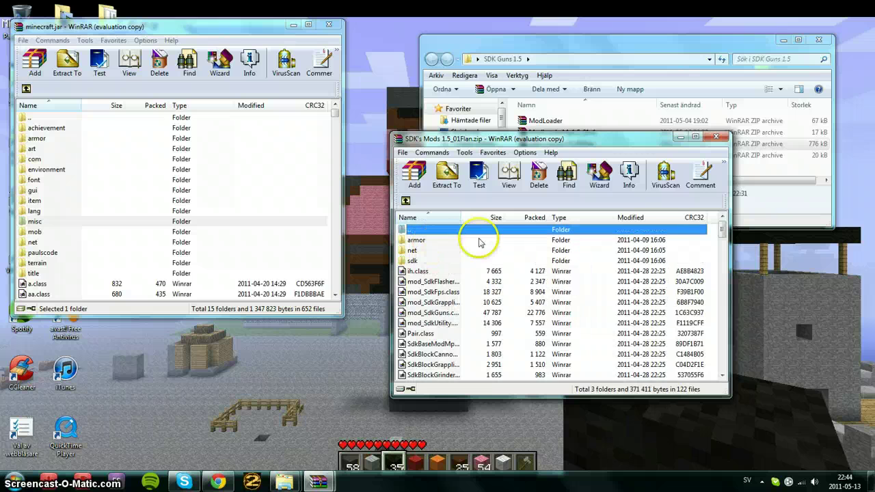
# Add all entries, including sdk, armor and net, to minecraft.jar, now 773 files.
pyautogui.moveTo(722, 230); pyautogui.dragTo(723, 369)
pyautogui.click(413, 240)
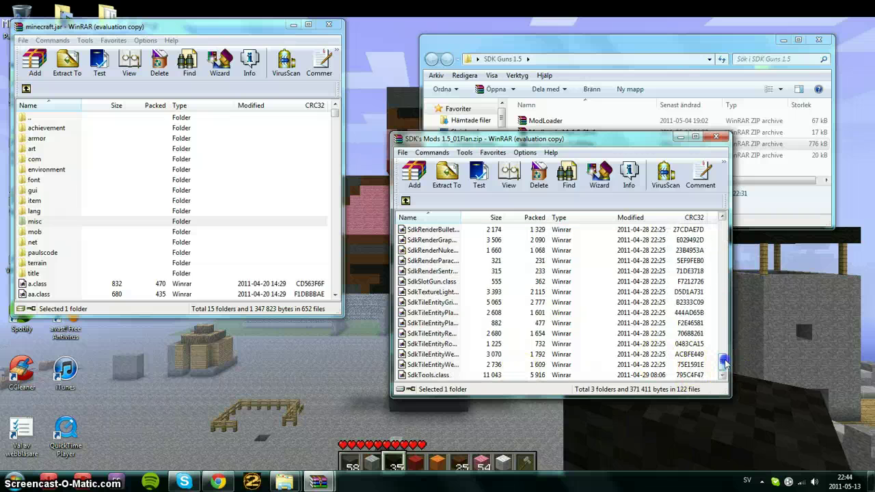
pyautogui.keyDown('shift'); pyautogui.click(437, 374); pyautogui.keyUp('shift')
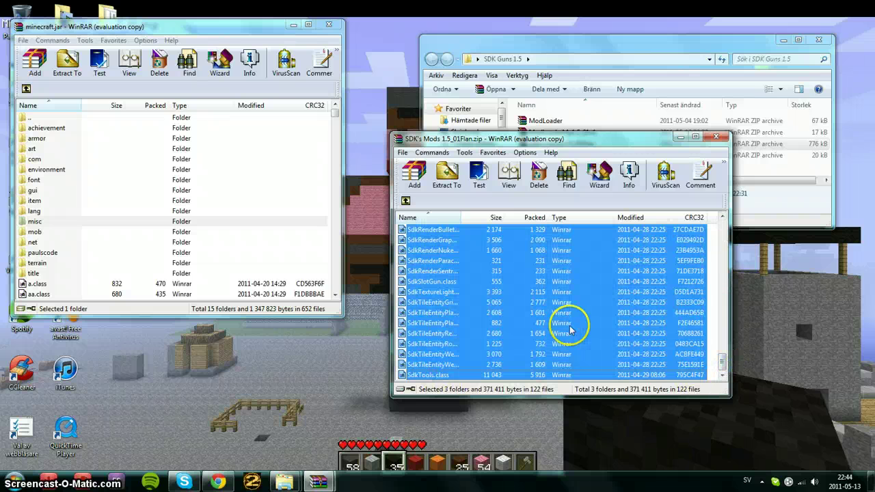
pyautogui.moveTo(723, 359)
pyautogui.mouseDown()
pyautogui.moveTo(723, 236)
pyautogui.moveTo(728, 374)
pyautogui.mouseUp()
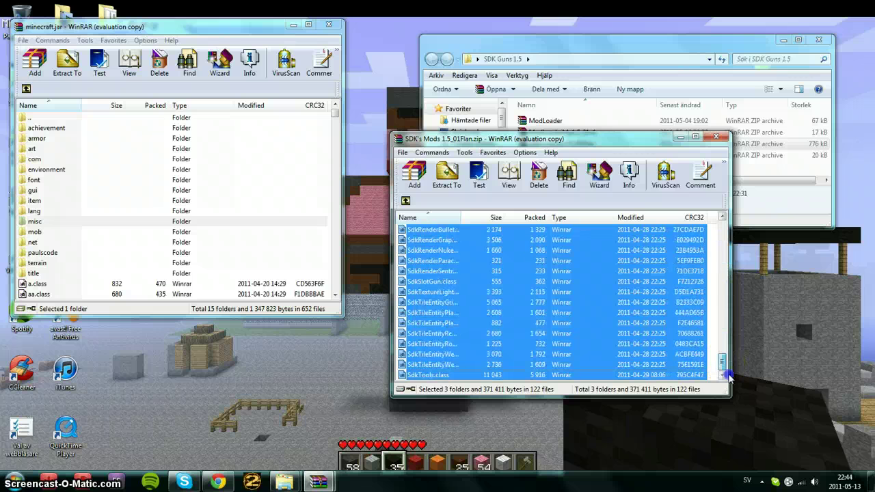
pyautogui.moveTo(102, 233); pyautogui.dragTo(98, 228)
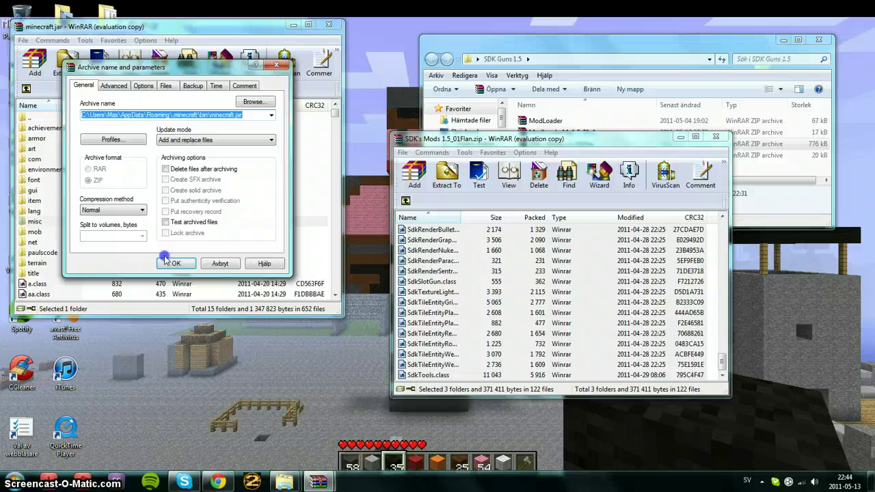
pyautogui.click(169, 263)
# Open TooManyItems2011_04_27.zip in WinRAR over the folder window and dismiss the reminder.
pyautogui.click(681, 136)
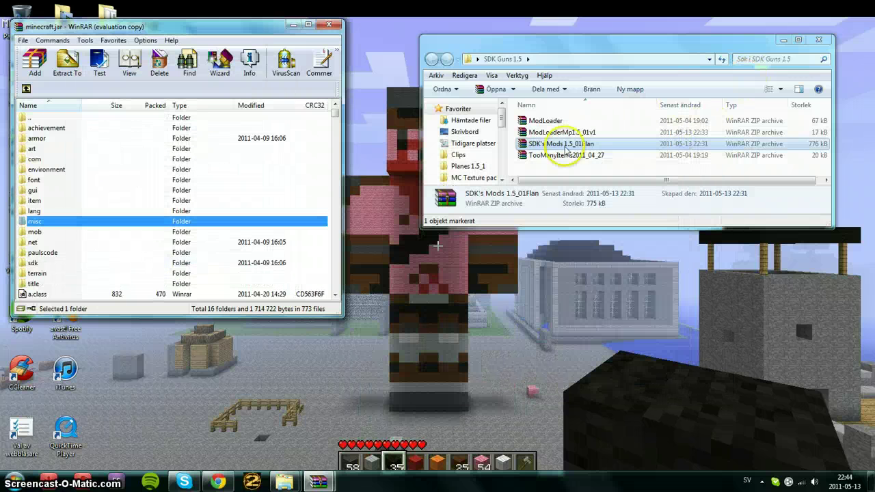
pyautogui.moveTo(565, 146); pyautogui.dragTo(551, 160)
pyautogui.doubleClick(553, 156)
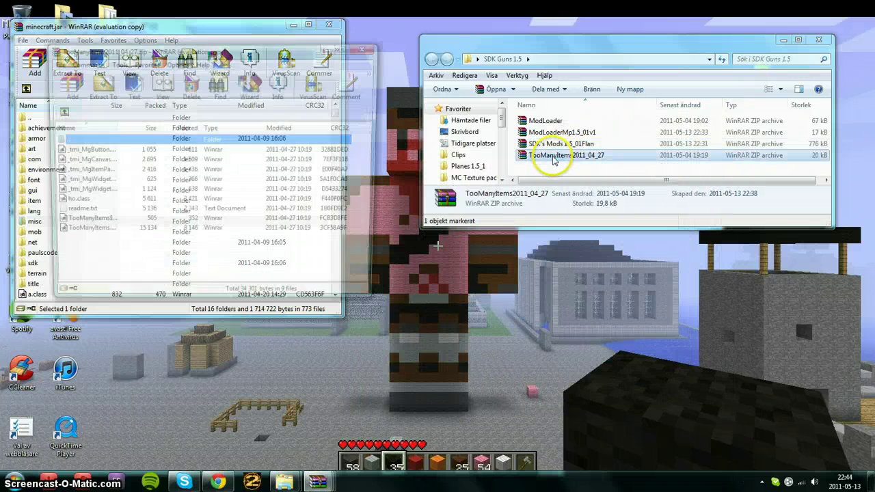
pyautogui.moveTo(244, 36); pyautogui.dragTo(642, 169)
pyautogui.click(513, 383)
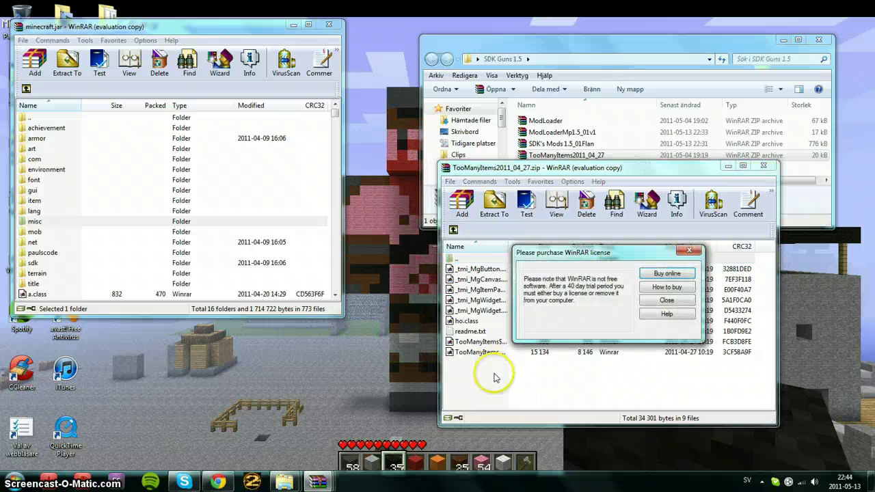
pyautogui.click(666, 301)
# Add the nine TooManyItems files to minecraft.jar, now 781 files, then close the zip and SDK Guns folder.
pyautogui.moveTo(477, 375)
pyautogui.mouseDown()
pyautogui.moveTo(502, 274)
pyautogui.moveTo(192, 266)
pyautogui.mouseUp()
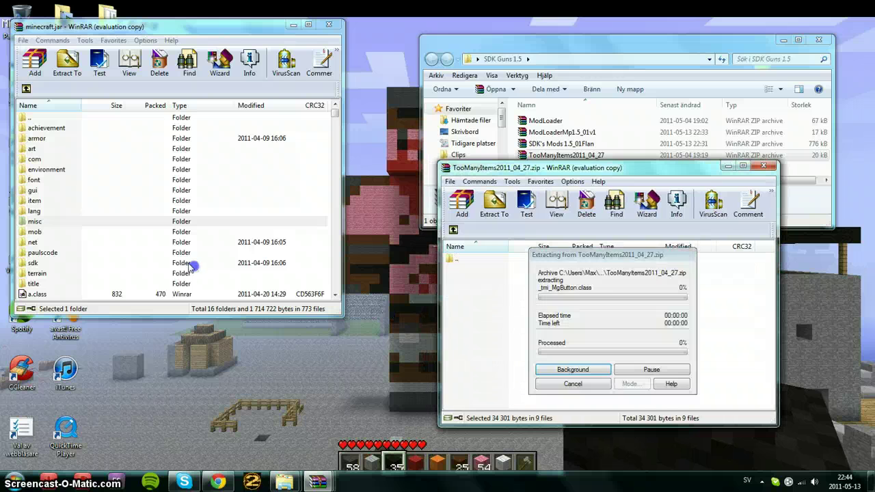
pyautogui.click(177, 260)
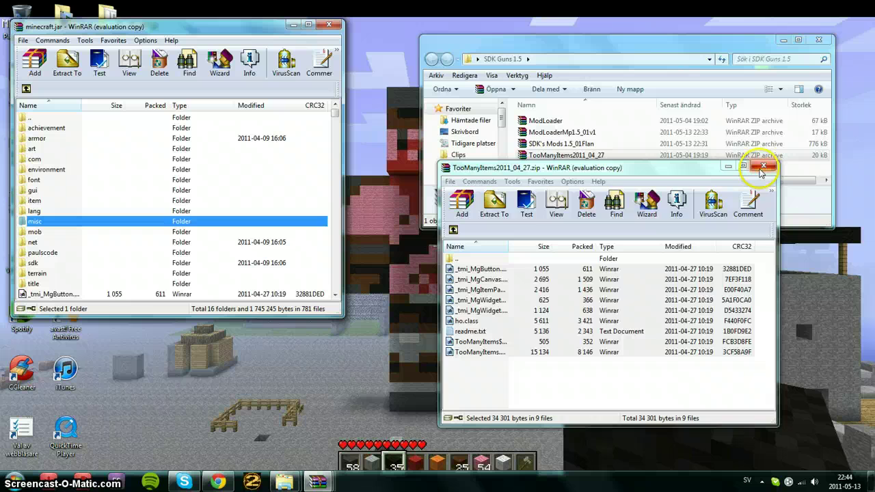
pyautogui.click(763, 168)
pyautogui.click(826, 41)
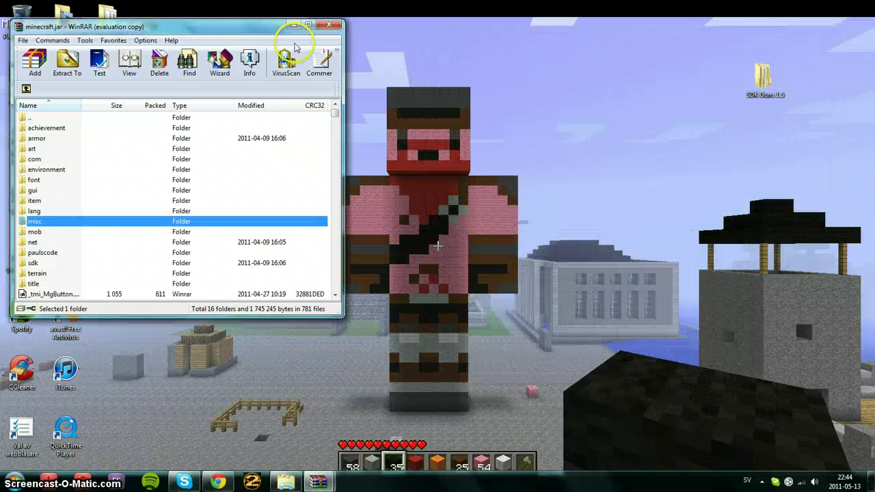
pyautogui.moveTo(252, 27)
pyautogui.mouseDown()
pyautogui.moveTo(625, 69)
pyautogui.moveTo(692, 56)
pyautogui.mouseUp()
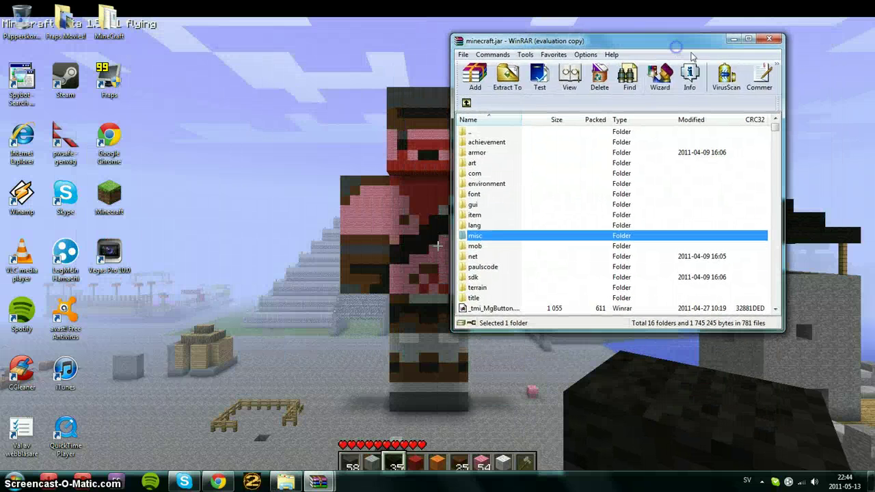
# Close the minecraft.jar archive and check the patched jar's size and date in .minecraft\bin.
pyautogui.click(770, 42)
pyautogui.click(287, 482)
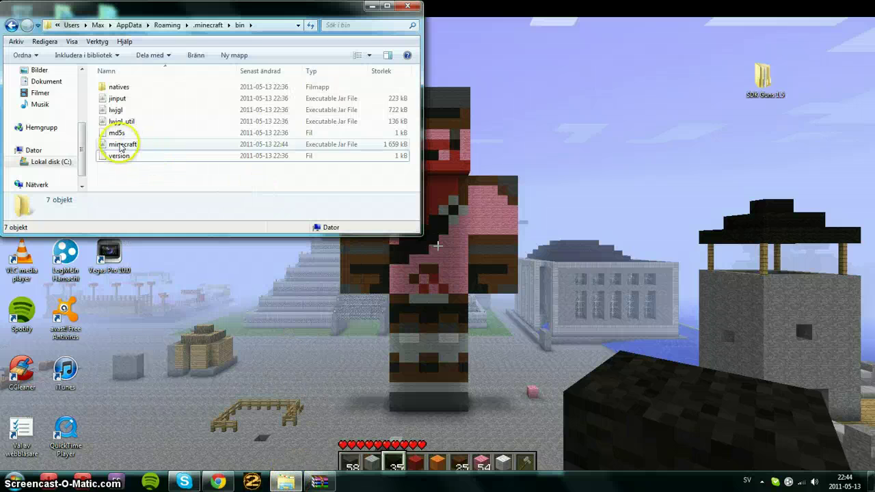
pyautogui.click(123, 144)
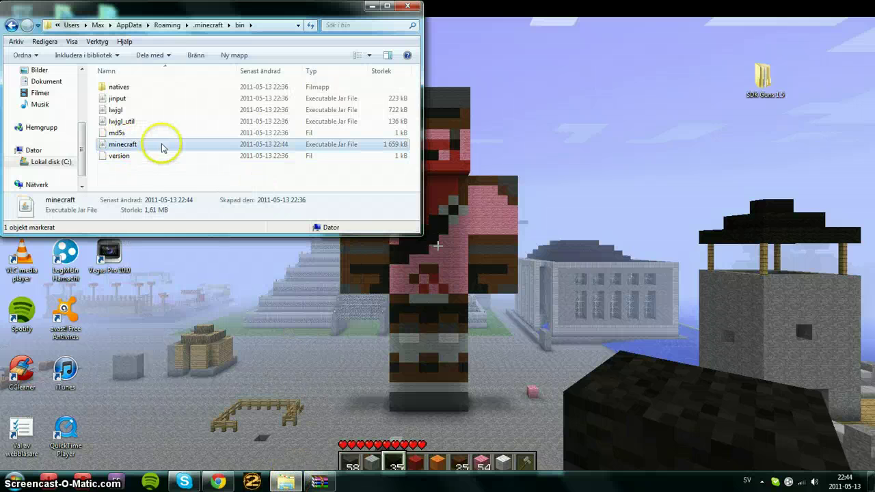
# Enlarge the folder window and get back into the .minecraft folder.
pyautogui.click(11, 26)
pyautogui.moveTo(420, 234); pyautogui.dragTo(404, 330)
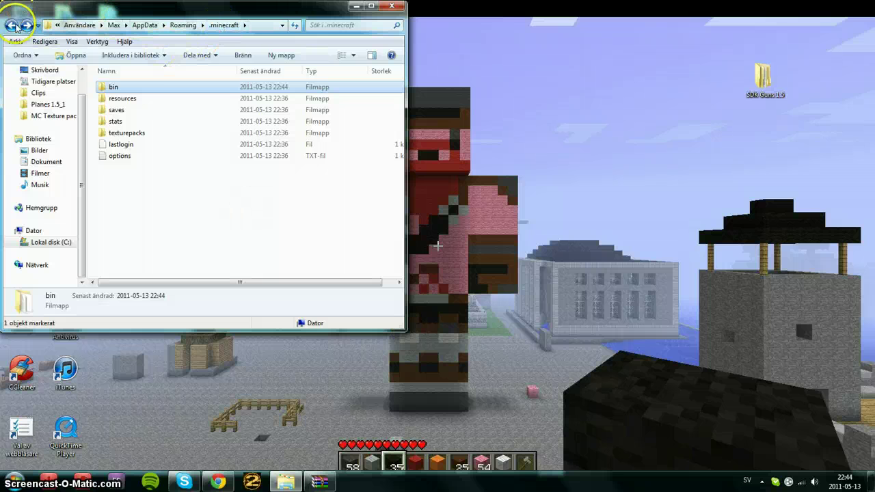
pyautogui.click(11, 26)
pyautogui.doubleClick(115, 86)
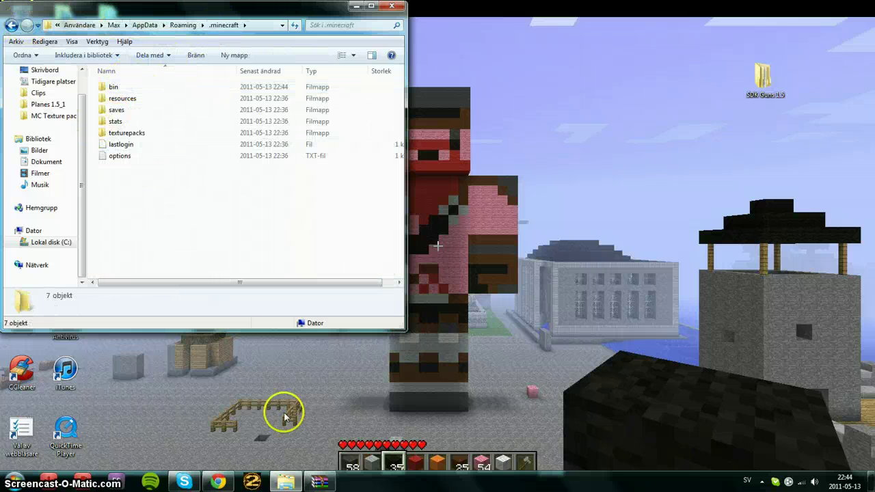
# Open .minecraft\resources and bring the SDK's Mods archive to its top level beside it.
pyautogui.doubleClick(122, 98)
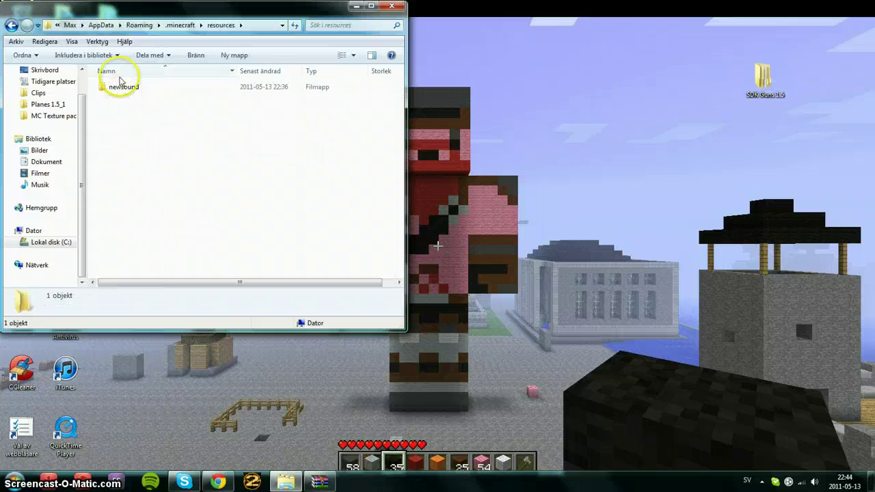
pyautogui.click(319, 482)
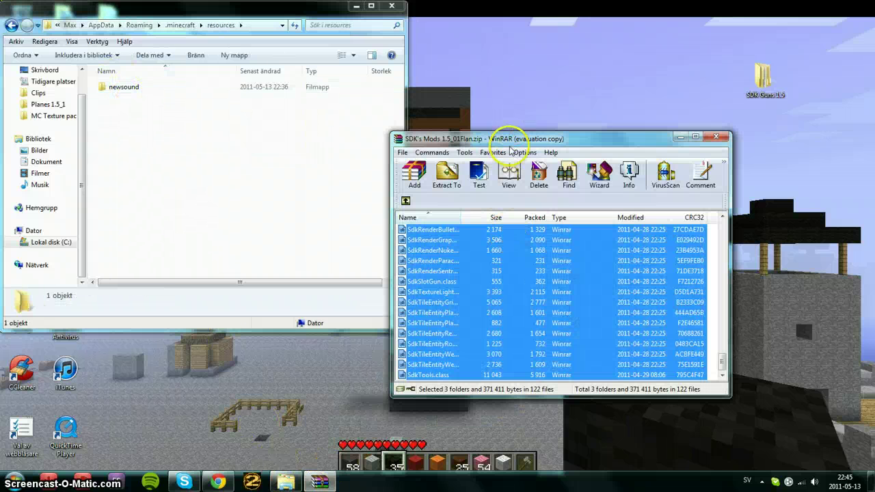
pyautogui.moveTo(509, 143); pyautogui.dragTo(591, 101)
pyautogui.click(488, 157)
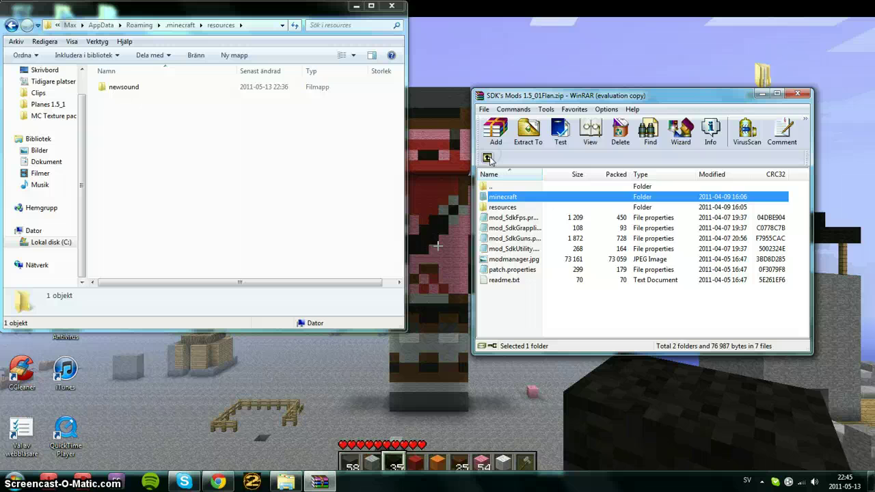
# Drag the sdk folder from the archive's resources folder into .minecraft\resources.
pyautogui.doubleClick(499, 197)
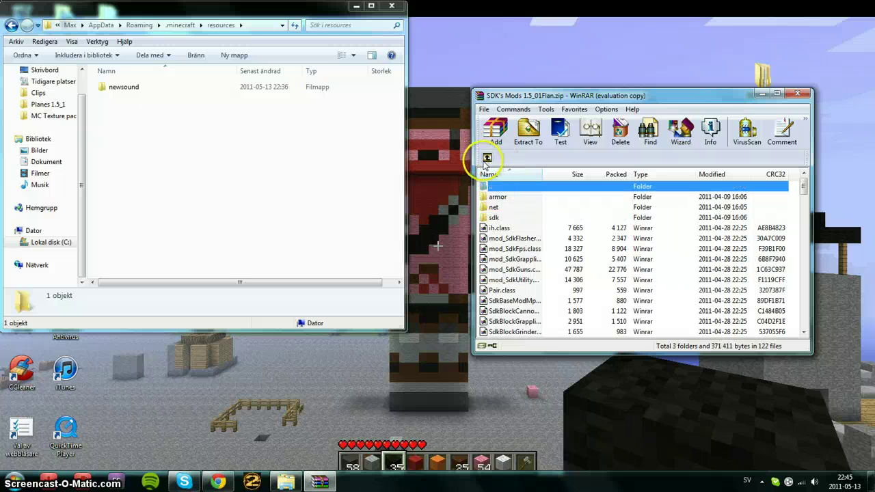
pyautogui.click(490, 158)
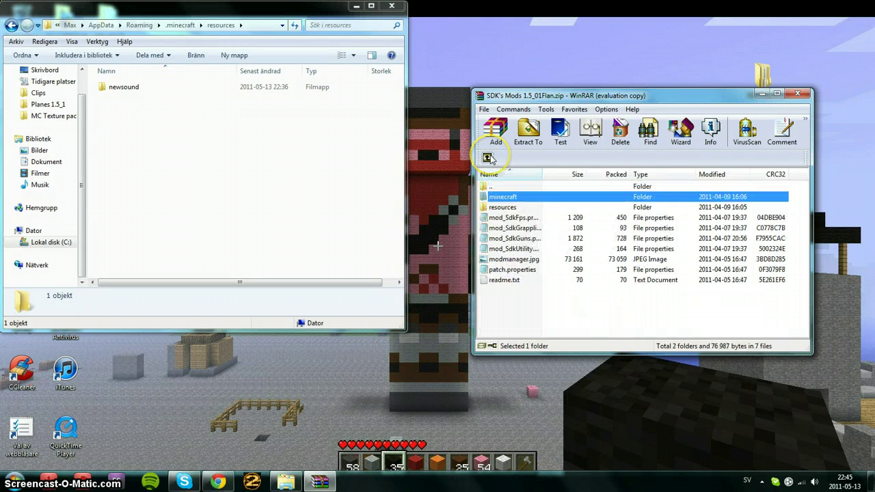
pyautogui.doubleClick(517, 208)
pyautogui.moveTo(527, 199); pyautogui.dragTo(472, 195)
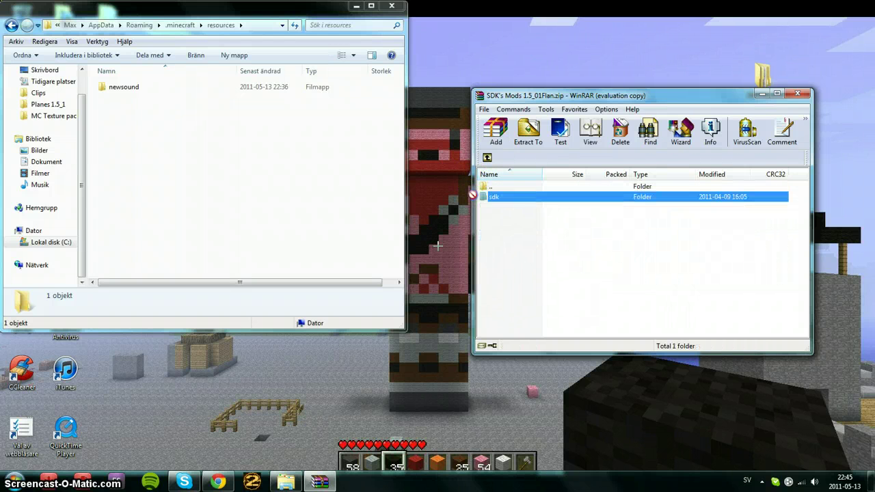
pyautogui.moveTo(203, 180); pyautogui.dragTo(203, 180)
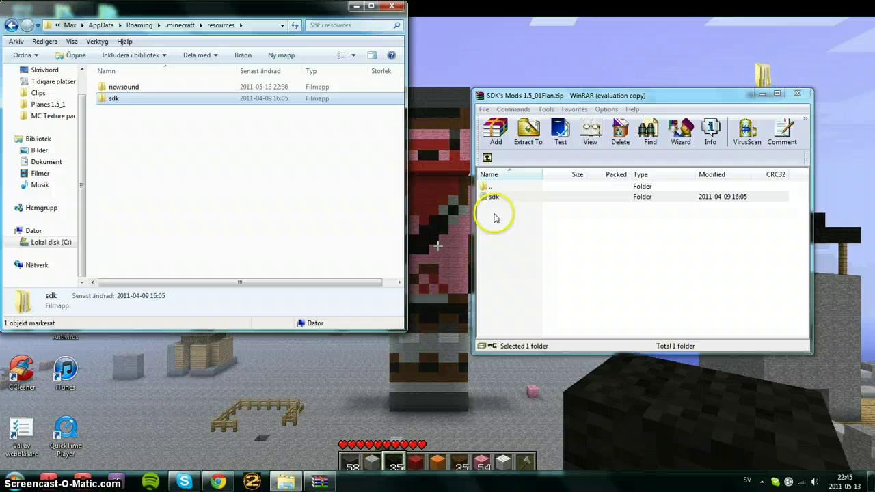
# Confirm sdk sits beside newsound in resources, then return to .minecraft.
pyautogui.click(132, 141)
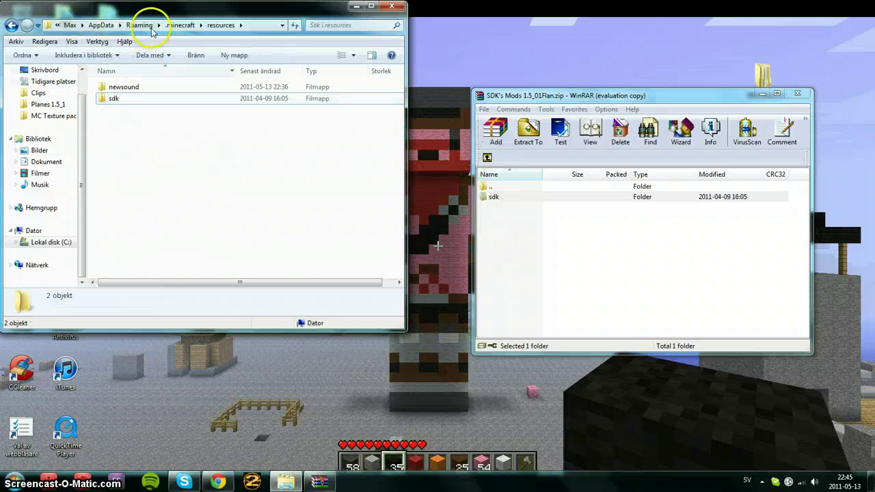
pyautogui.click(13, 25)
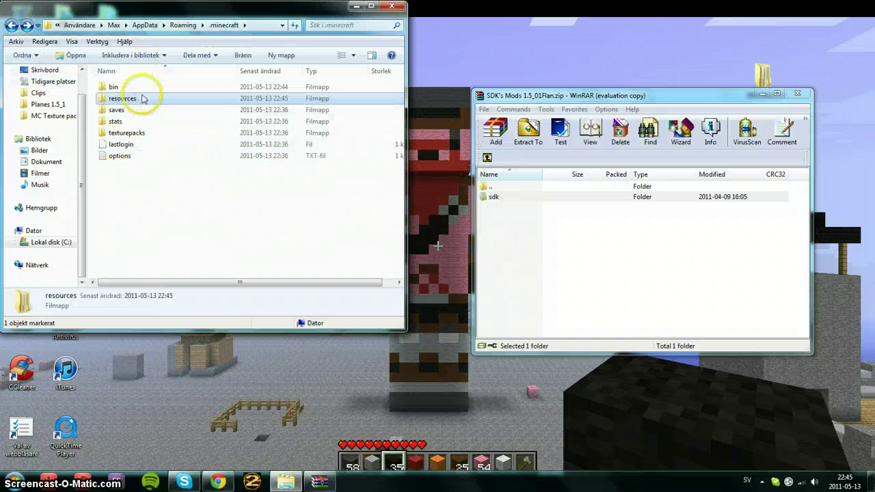
pyautogui.doubleClick(114, 97)
pyautogui.click(12, 25)
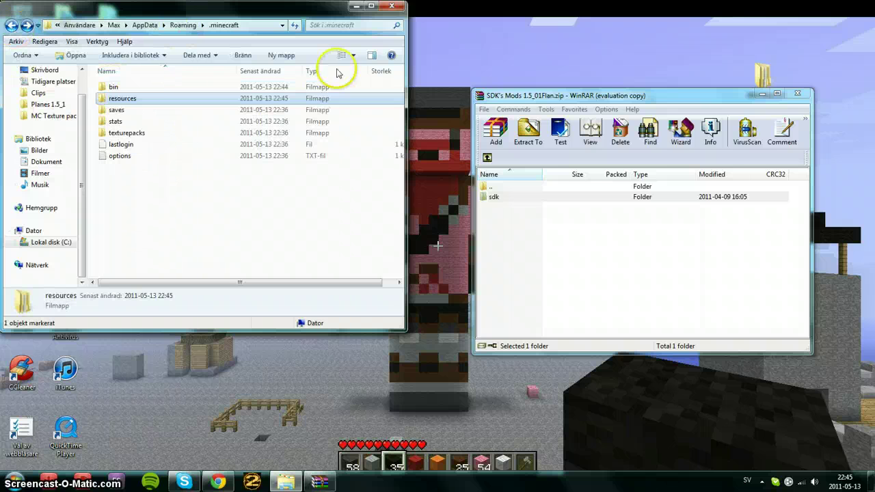
# Select the six mod files at the archive's top level, leaving out readme.txt, and copy them.
pyautogui.click(488, 157)
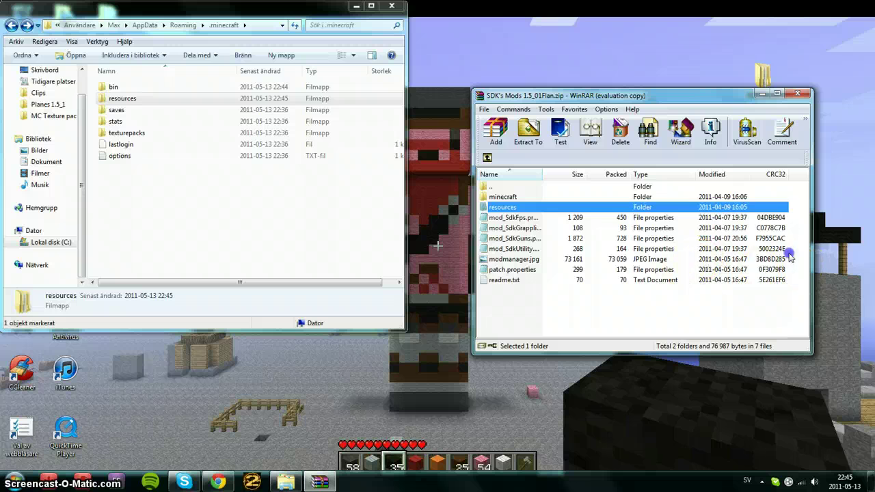
pyautogui.click(677, 309)
pyautogui.moveTo(552, 216); pyautogui.dragTo(532, 288)
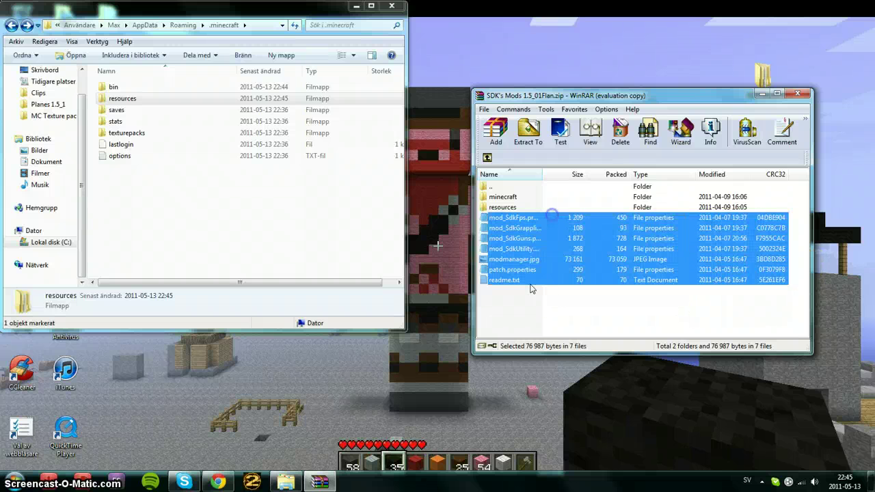
pyautogui.moveTo(787, 274)
pyautogui.mouseDown()
pyautogui.moveTo(739, 216)
pyautogui.moveTo(735, 223)
pyautogui.mouseUp()
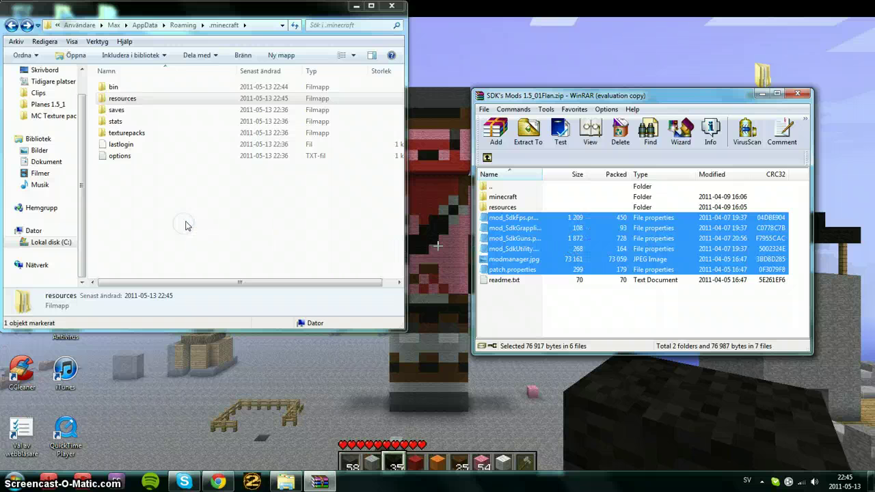
# Reopen .minecraft to check the copied files and preview modmanager.jpg.
pyautogui.click(12, 25)
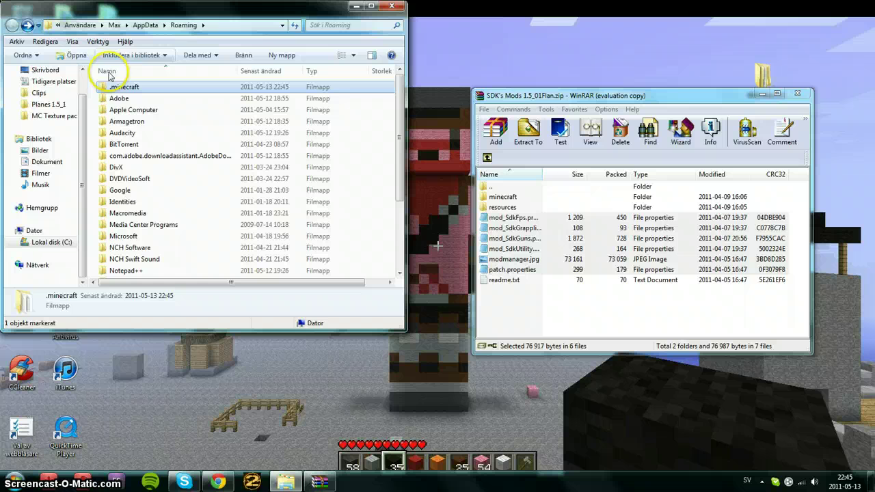
pyautogui.doubleClick(145, 91)
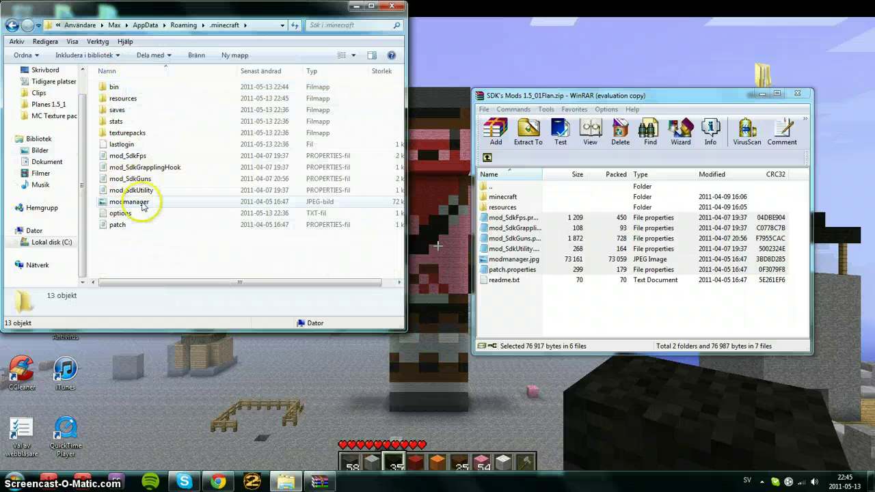
pyautogui.doubleClick(134, 204)
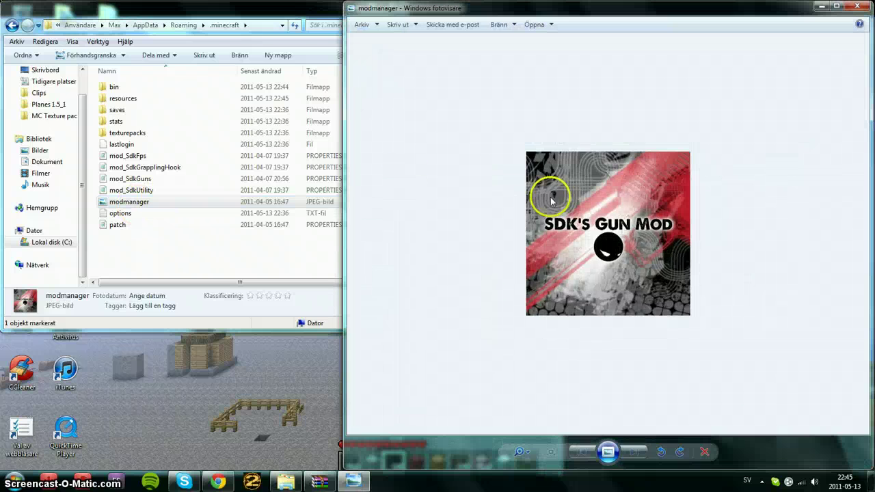
pyautogui.click(857, 8)
# Close the WinRAR archive and minimize the .minecraft folder window.
pyautogui.click(797, 89)
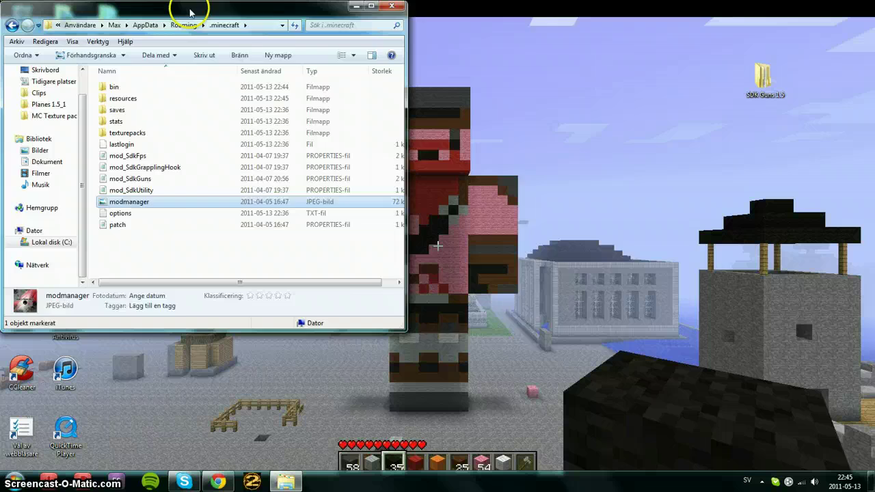
pyautogui.moveTo(190, 11)
pyautogui.mouseDown()
pyautogui.moveTo(488, 34)
pyautogui.moveTo(520, 29)
pyautogui.mouseUp()
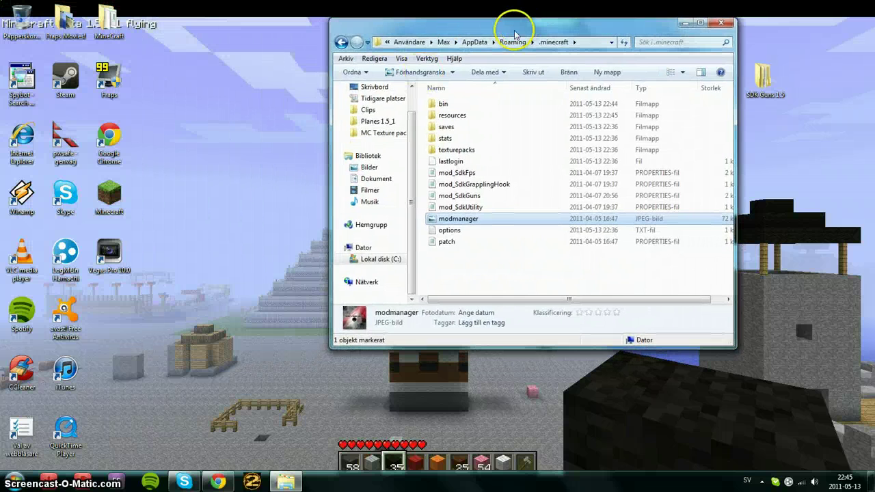
pyautogui.click(681, 24)
# Launch Minecraft from the desktop, accept the security warning, and log in from the maximized launcher.
pyautogui.doubleClick(113, 198)
pyautogui.click(472, 250)
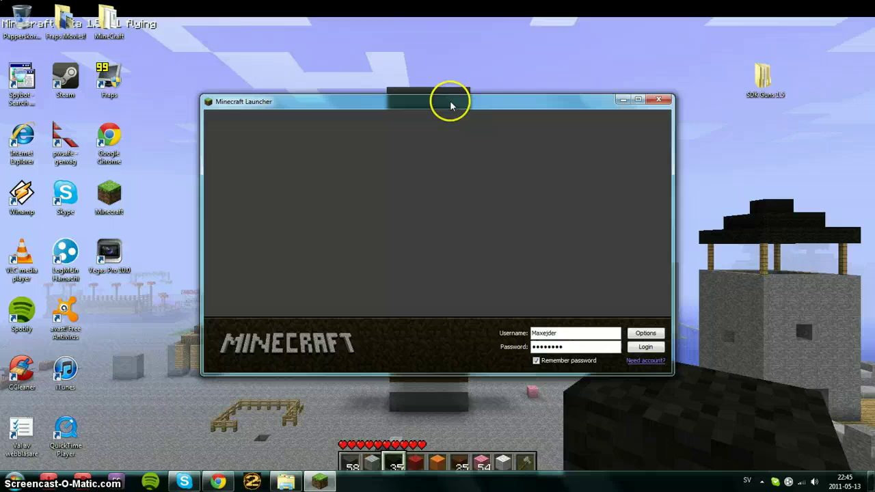
pyautogui.doubleClick(449, 97)
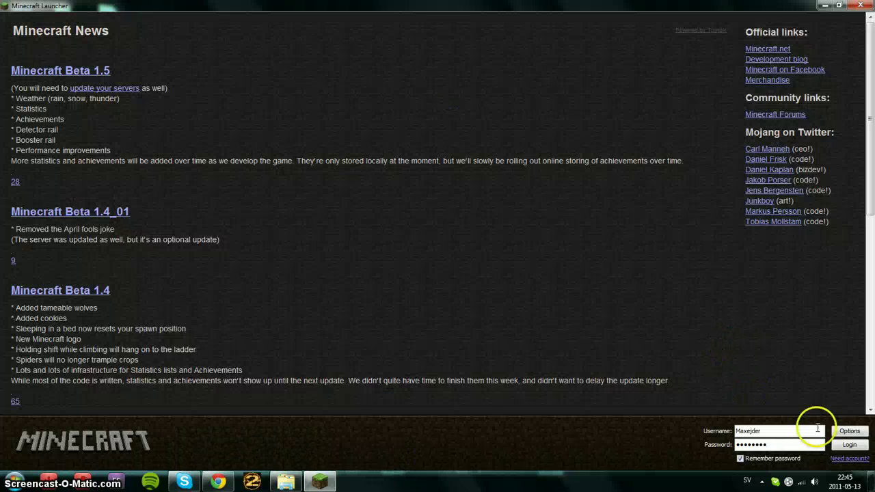
pyautogui.click(850, 446)
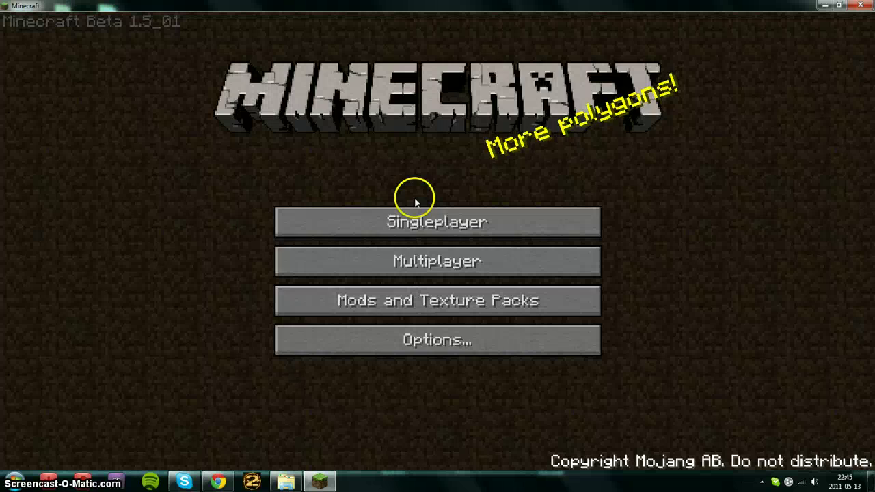
# Create and generate a new singleplayer world.
pyautogui.click(408, 212)
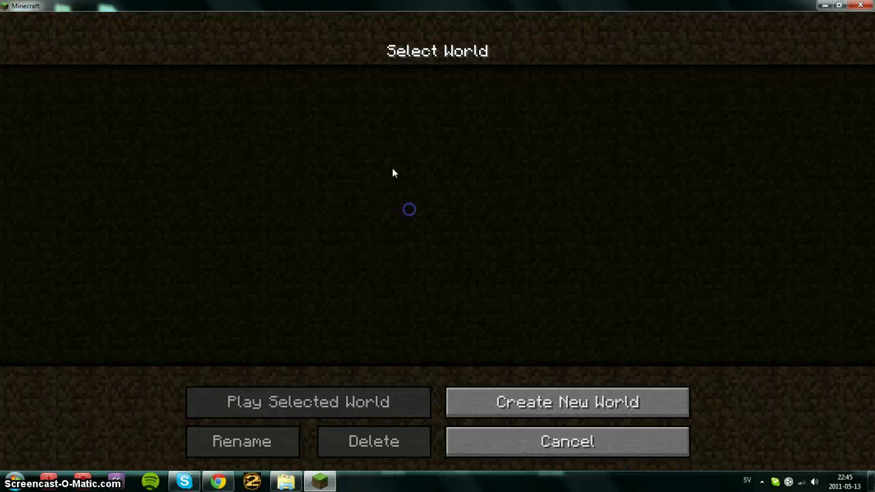
pyautogui.click(555, 397)
pyautogui.press('Return')
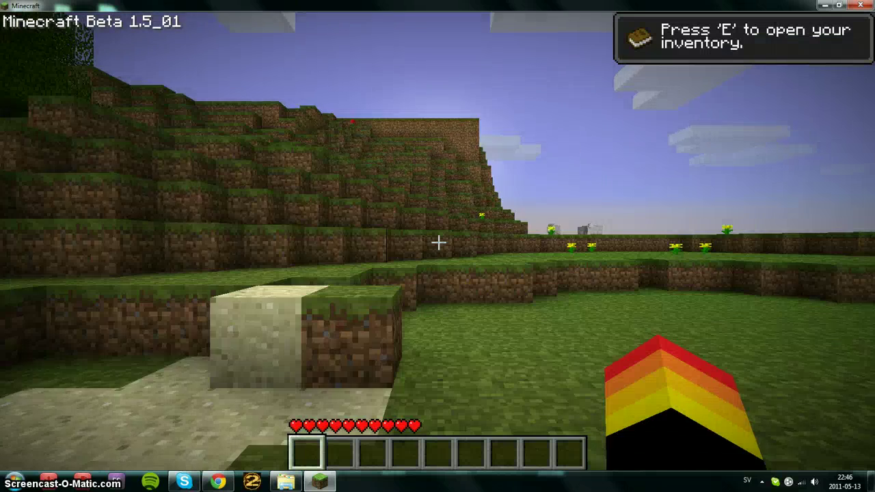
pyautogui.moveTo(438, 240)
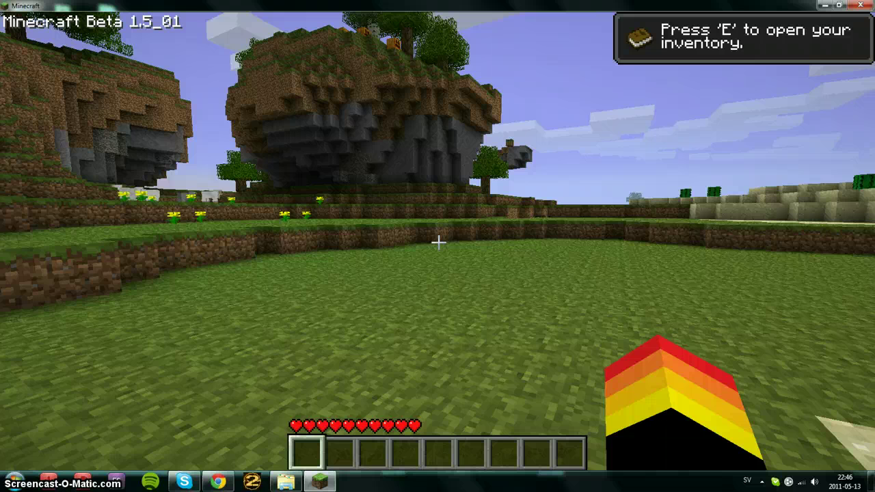
# Take the ATV from TooManyItems page 3/3 into the first hotbar slot.
pyautogui.press('e')
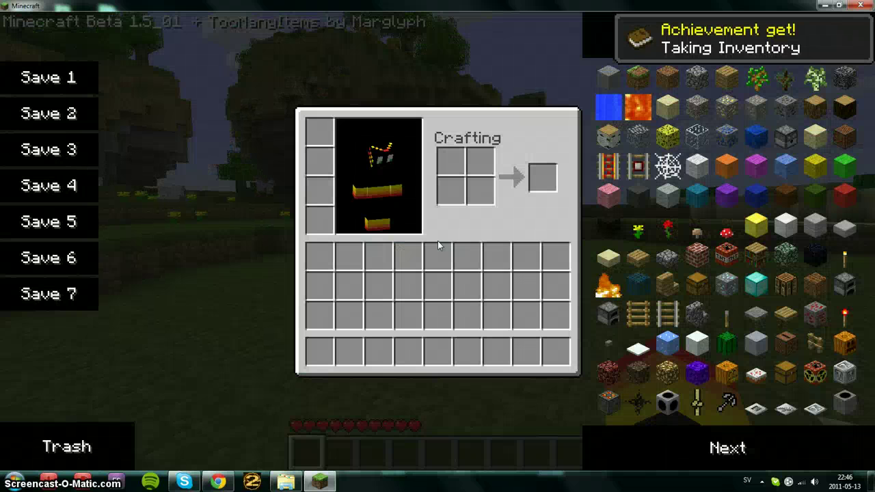
pyautogui.click(657, 428)
pyautogui.click(659, 433)
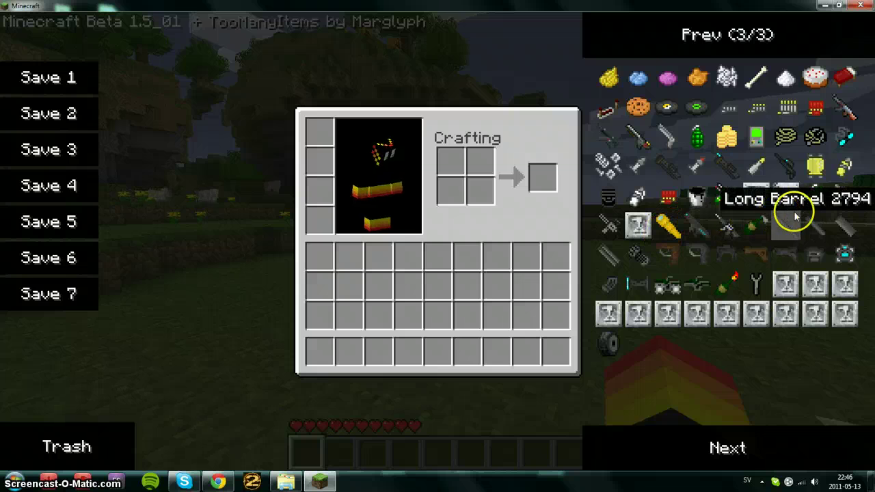
pyautogui.click(669, 283)
# Place and mount the ATV, then drive it across the grass into the water.
pyautogui.press('e')
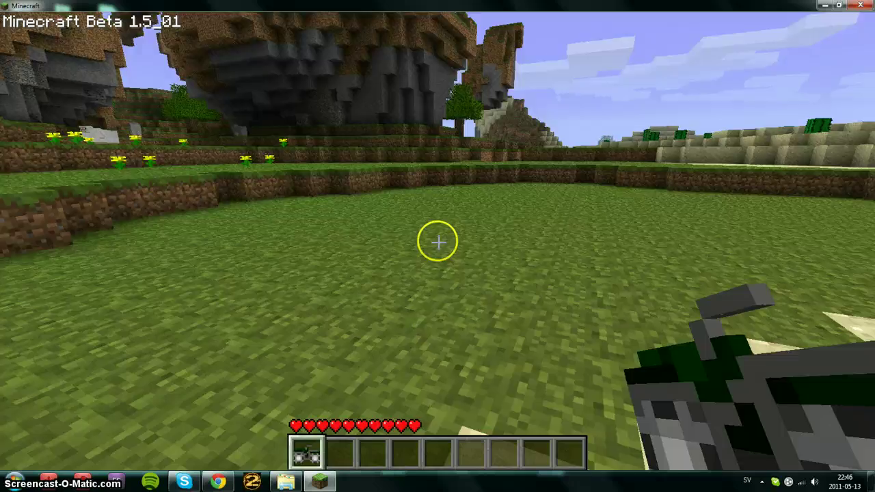
pyautogui.rightClick(438, 246)
pyautogui.rightClick(438, 246)
pyautogui.press('w')
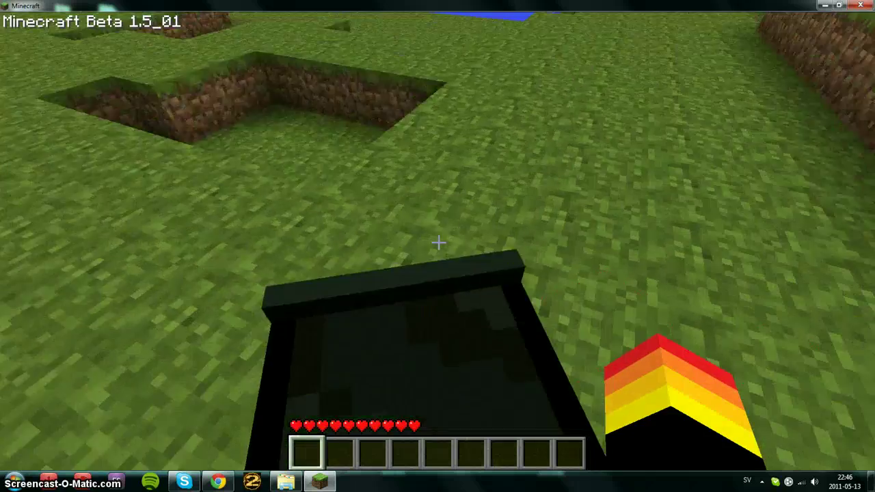
pyautogui.press('w')
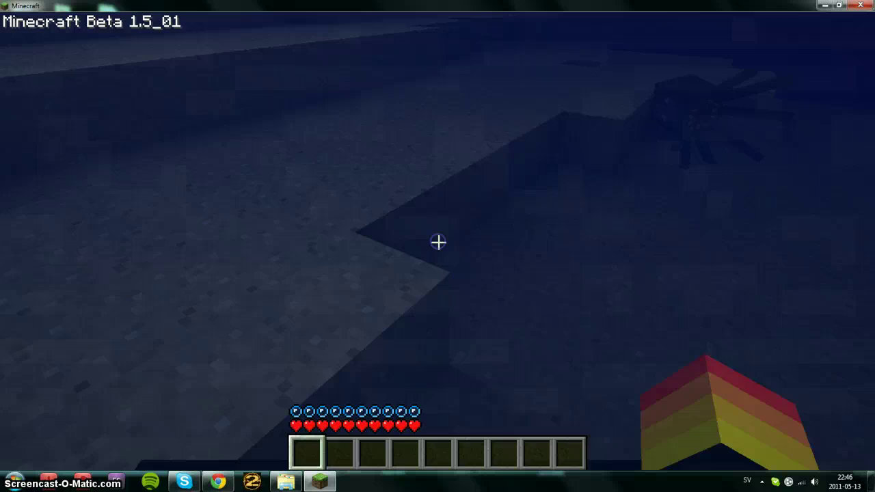
# Open and close the inventory a few times while underwater.
pyautogui.press('e')
pyautogui.press('e')
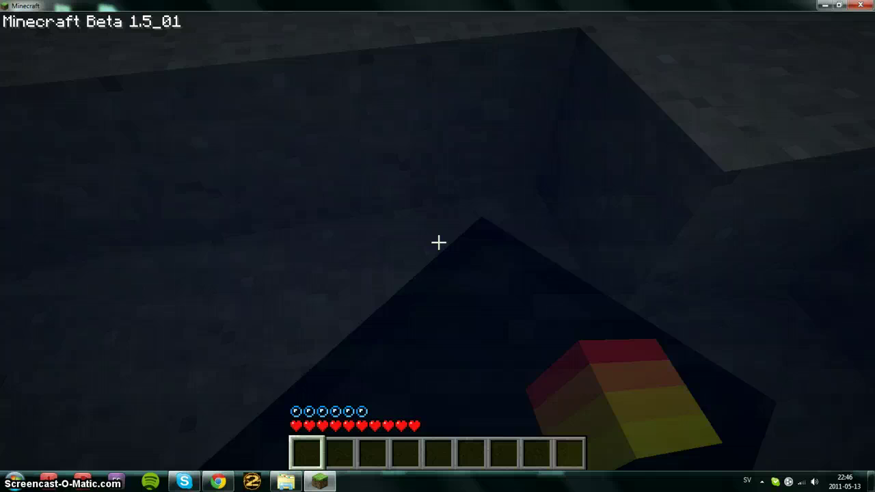
pyautogui.click(438, 242)
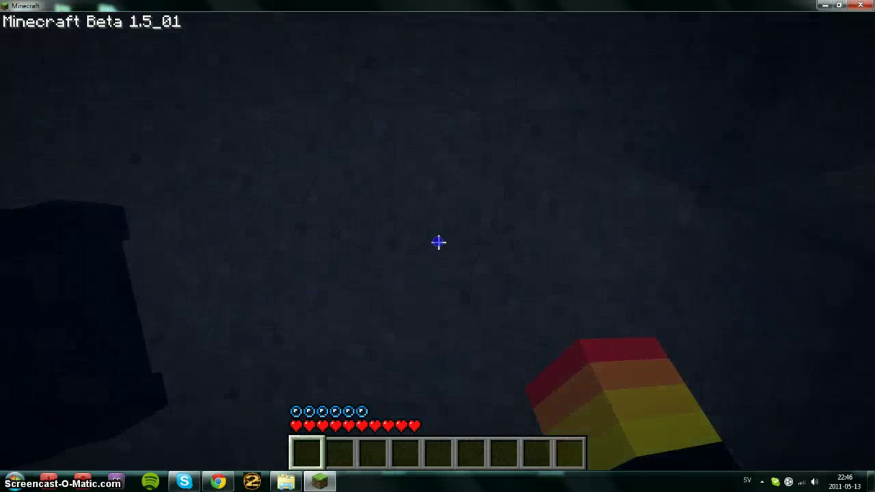
pyautogui.press('e')
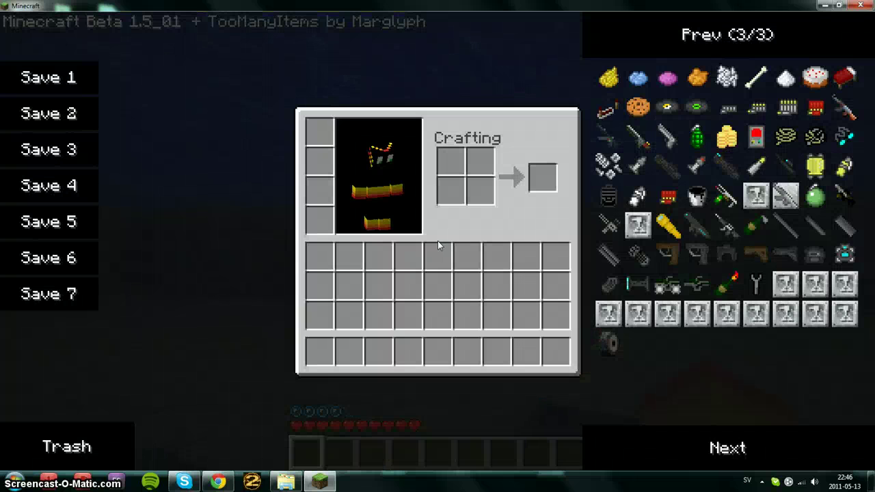
pyautogui.press('e')
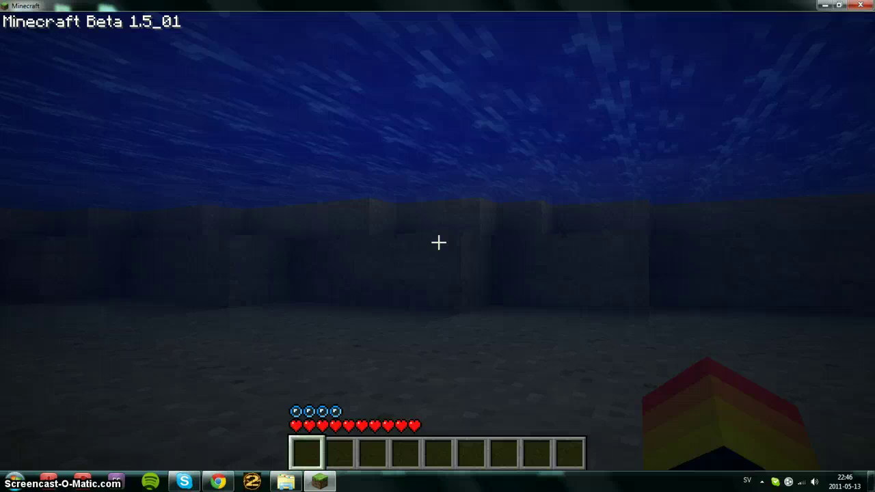
pyautogui.press('e')
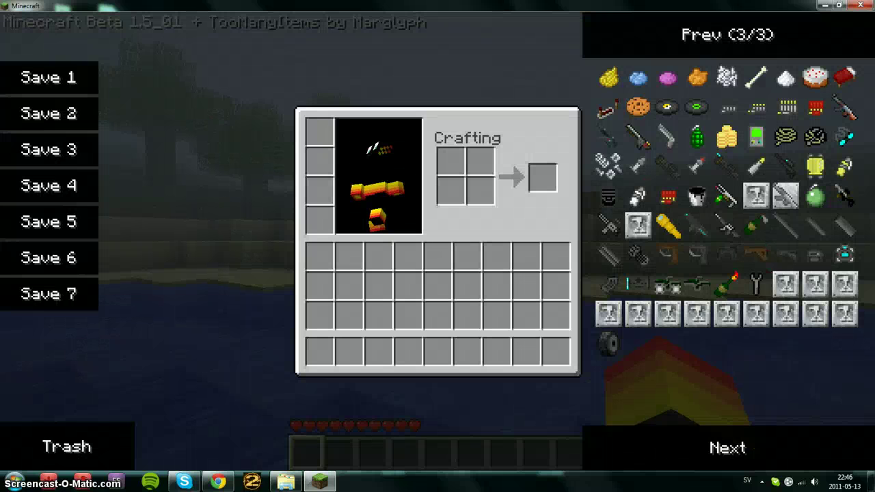
pyautogui.press('e')
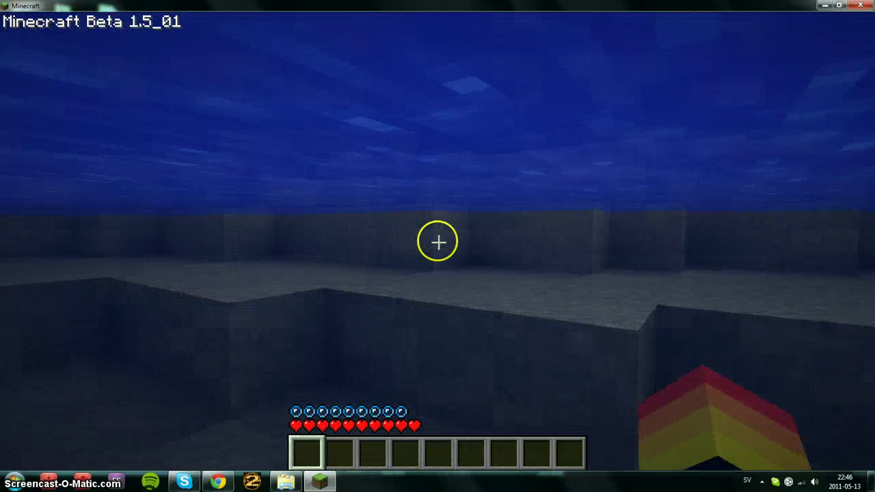
# Swim to the surface and climb over the sand onto the grassy ledge.
pyautogui.press('space')
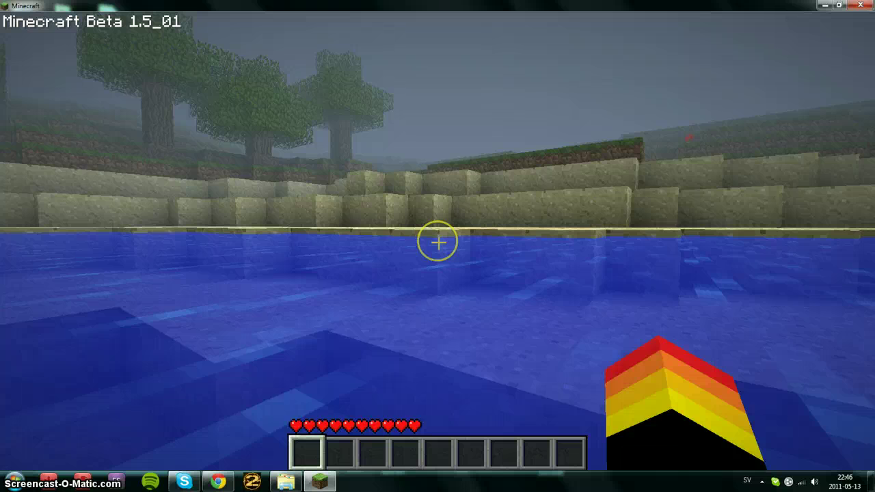
pyautogui.press('w')
pyautogui.press('space')
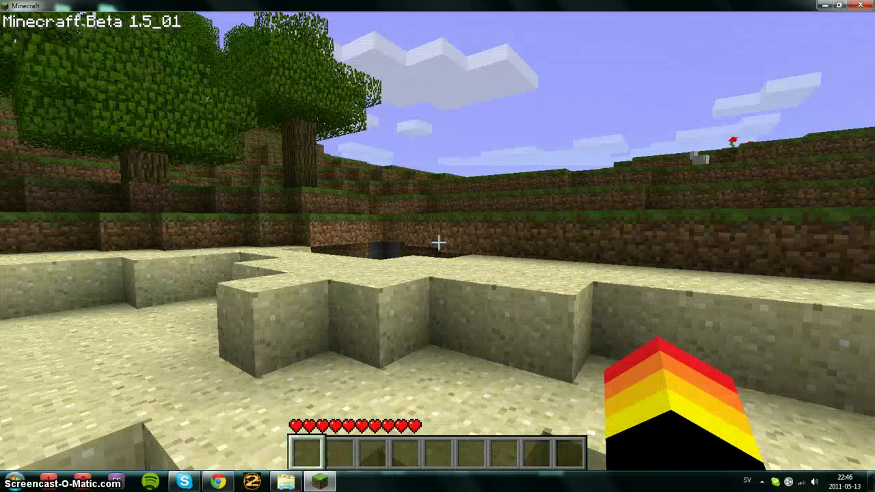
pyautogui.press('w')
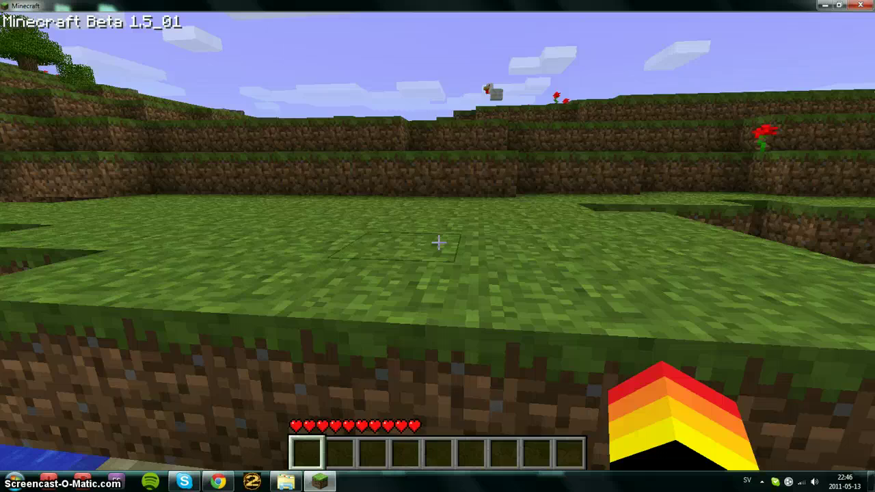
pyautogui.press('w')
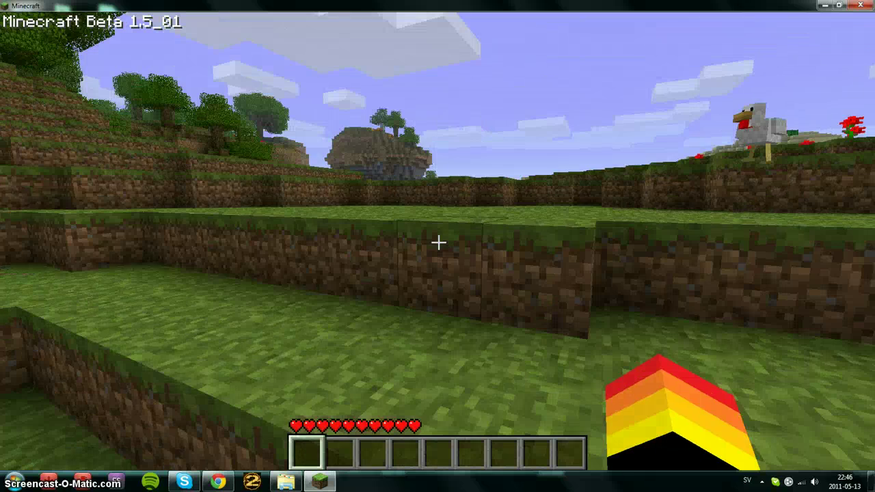
pyautogui.press('space')
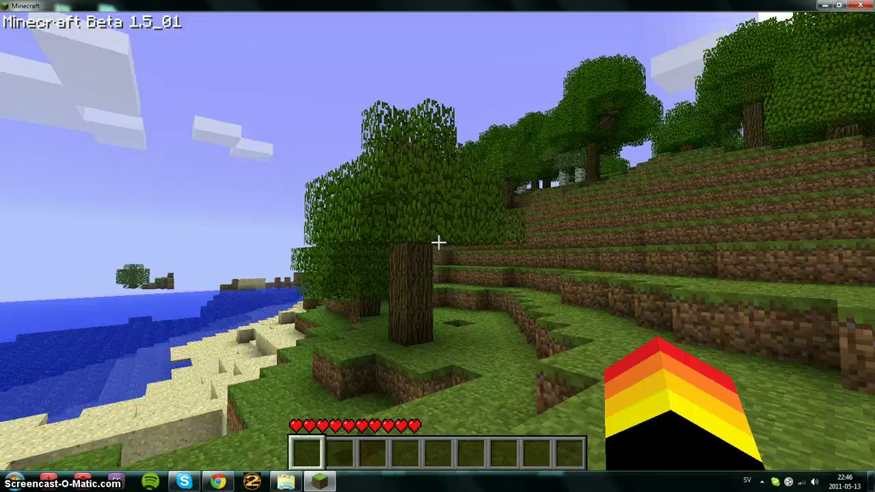
pyautogui.moveTo(438, 242)
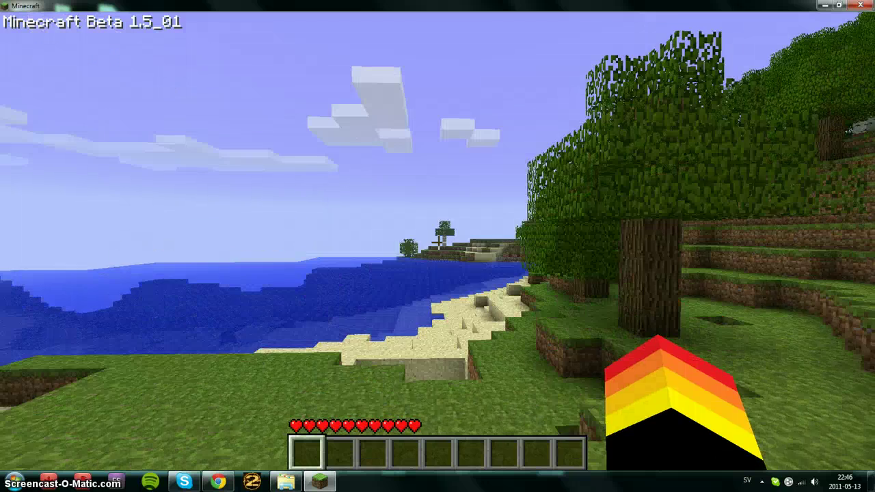